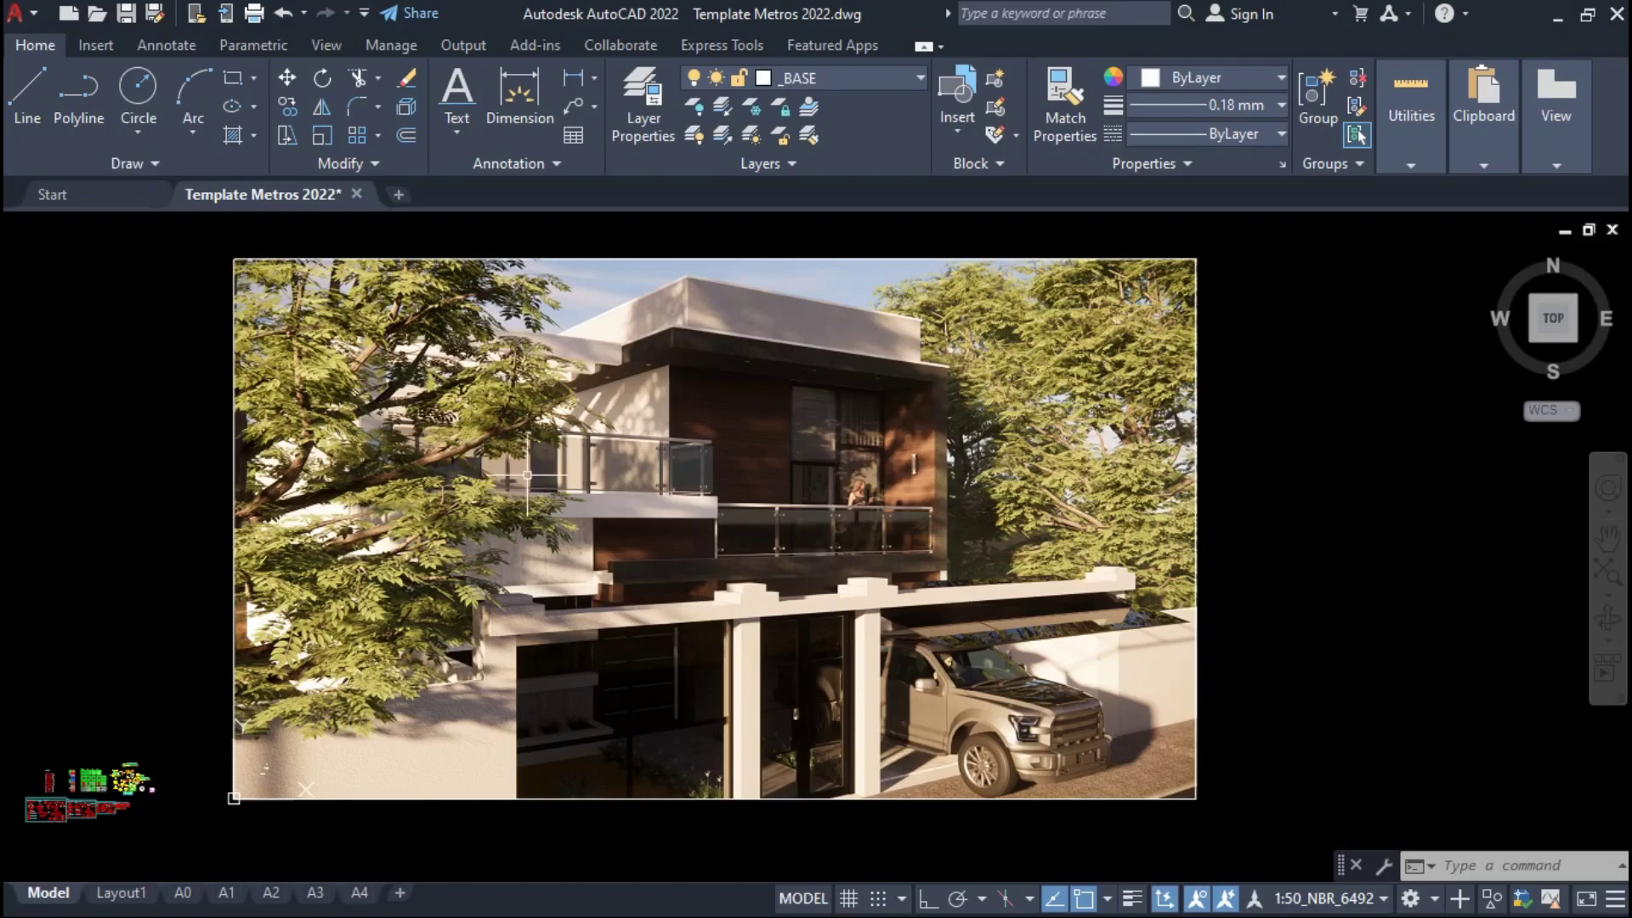
Erase the house rendering image and its nearby objects, leaving only the reference drawings
scroll(1205, 699, down, 4)
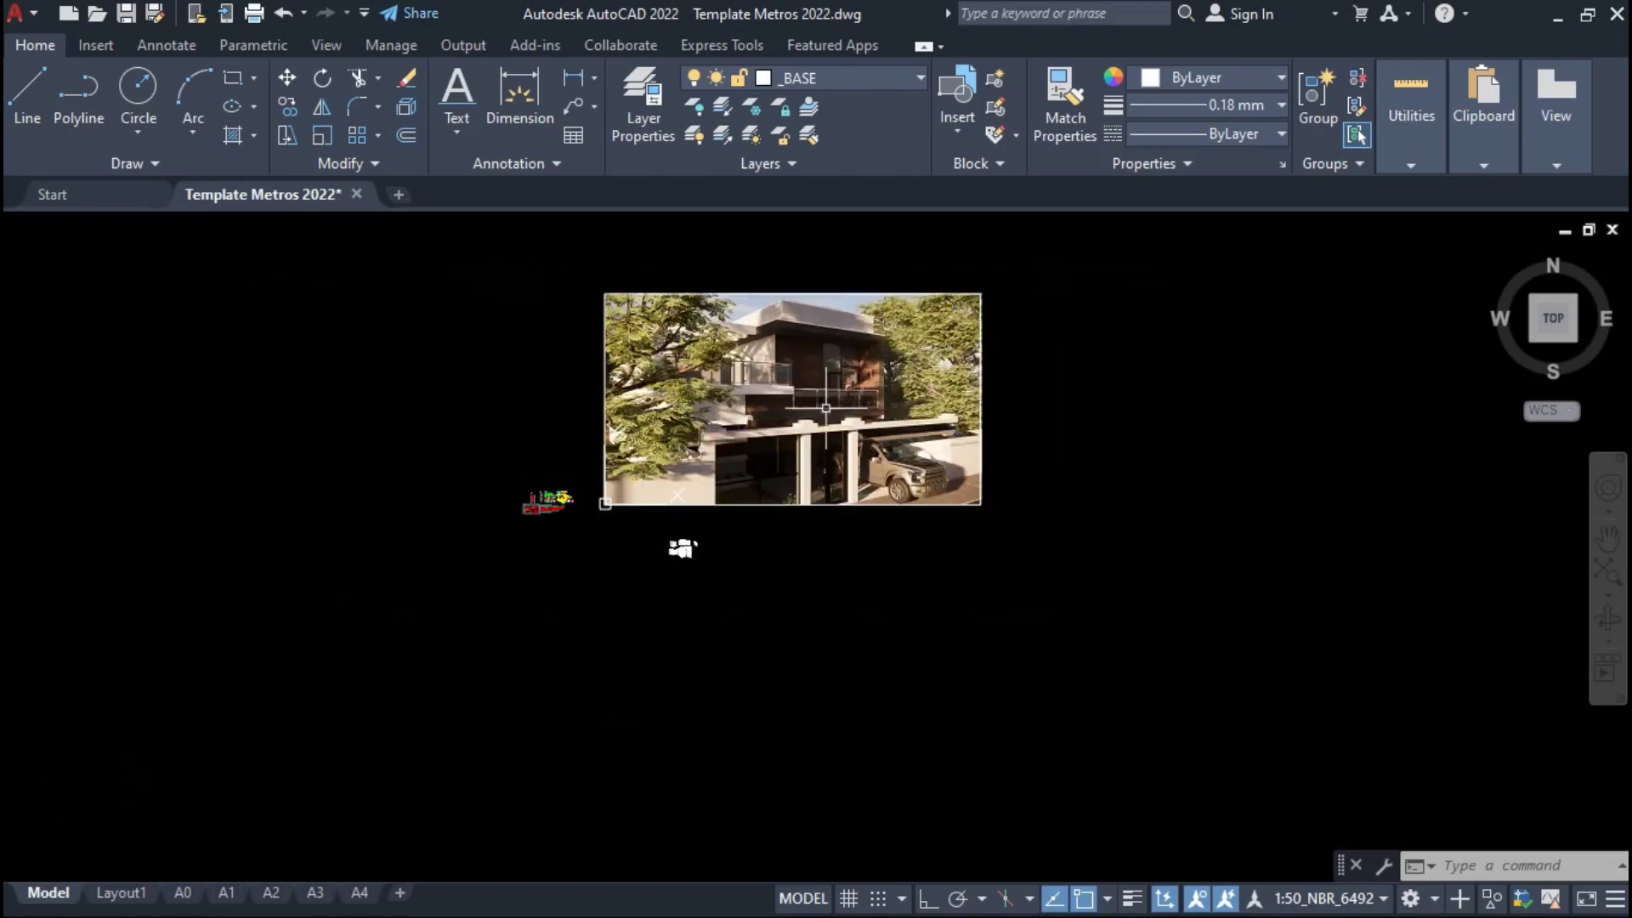
middle_drag(1086, 706, 979, 818)
click(991, 776)
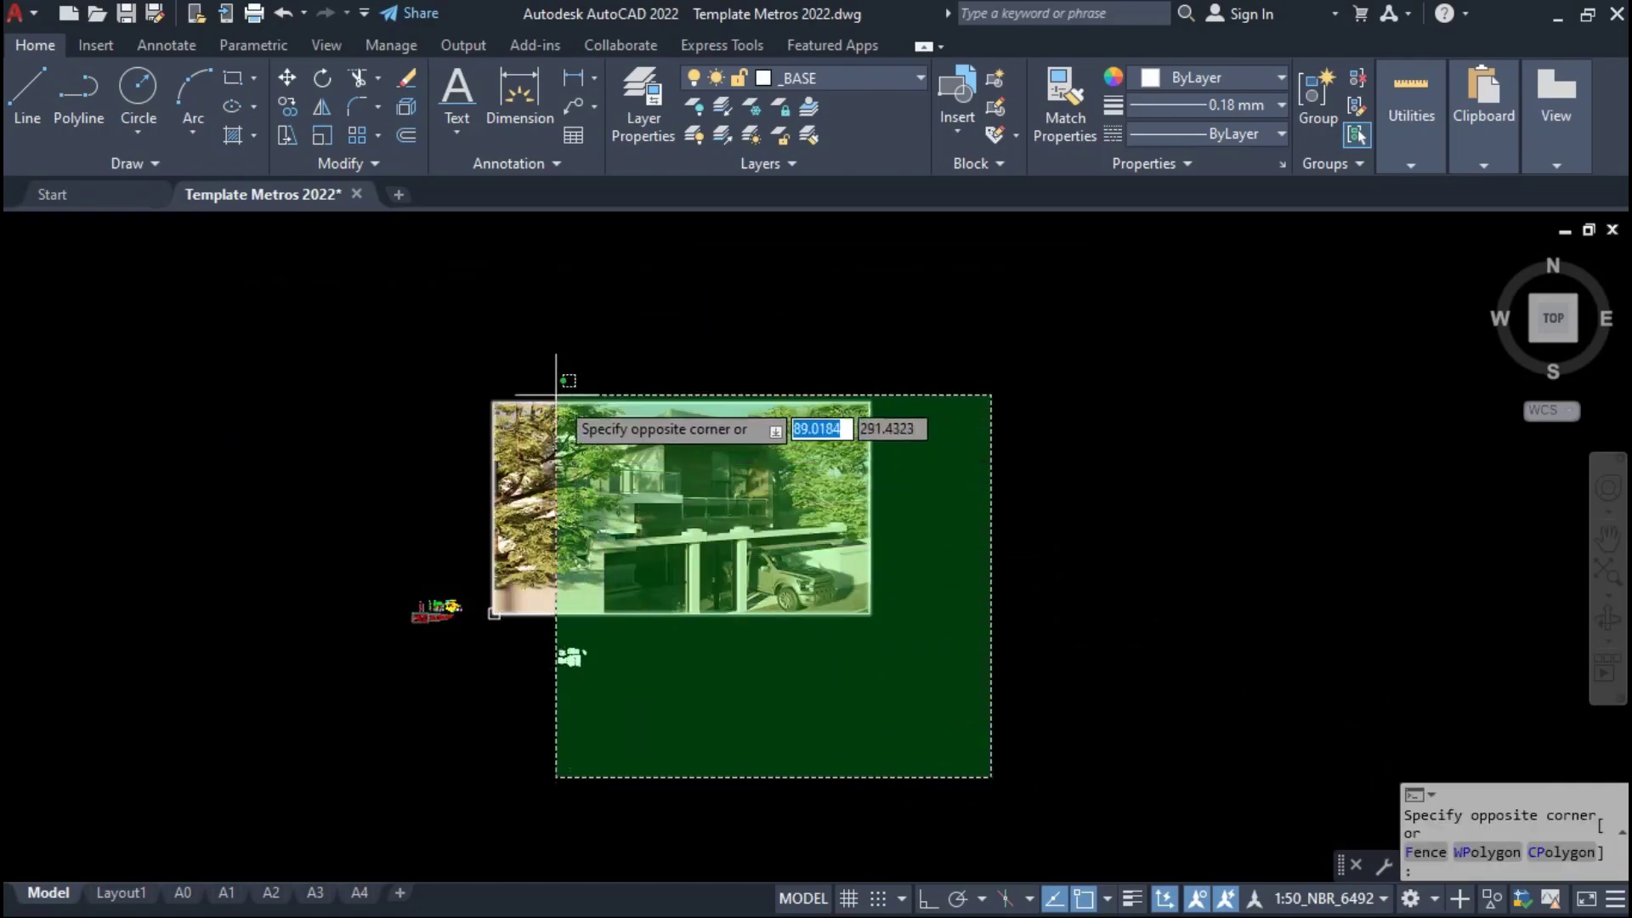
click(485, 366)
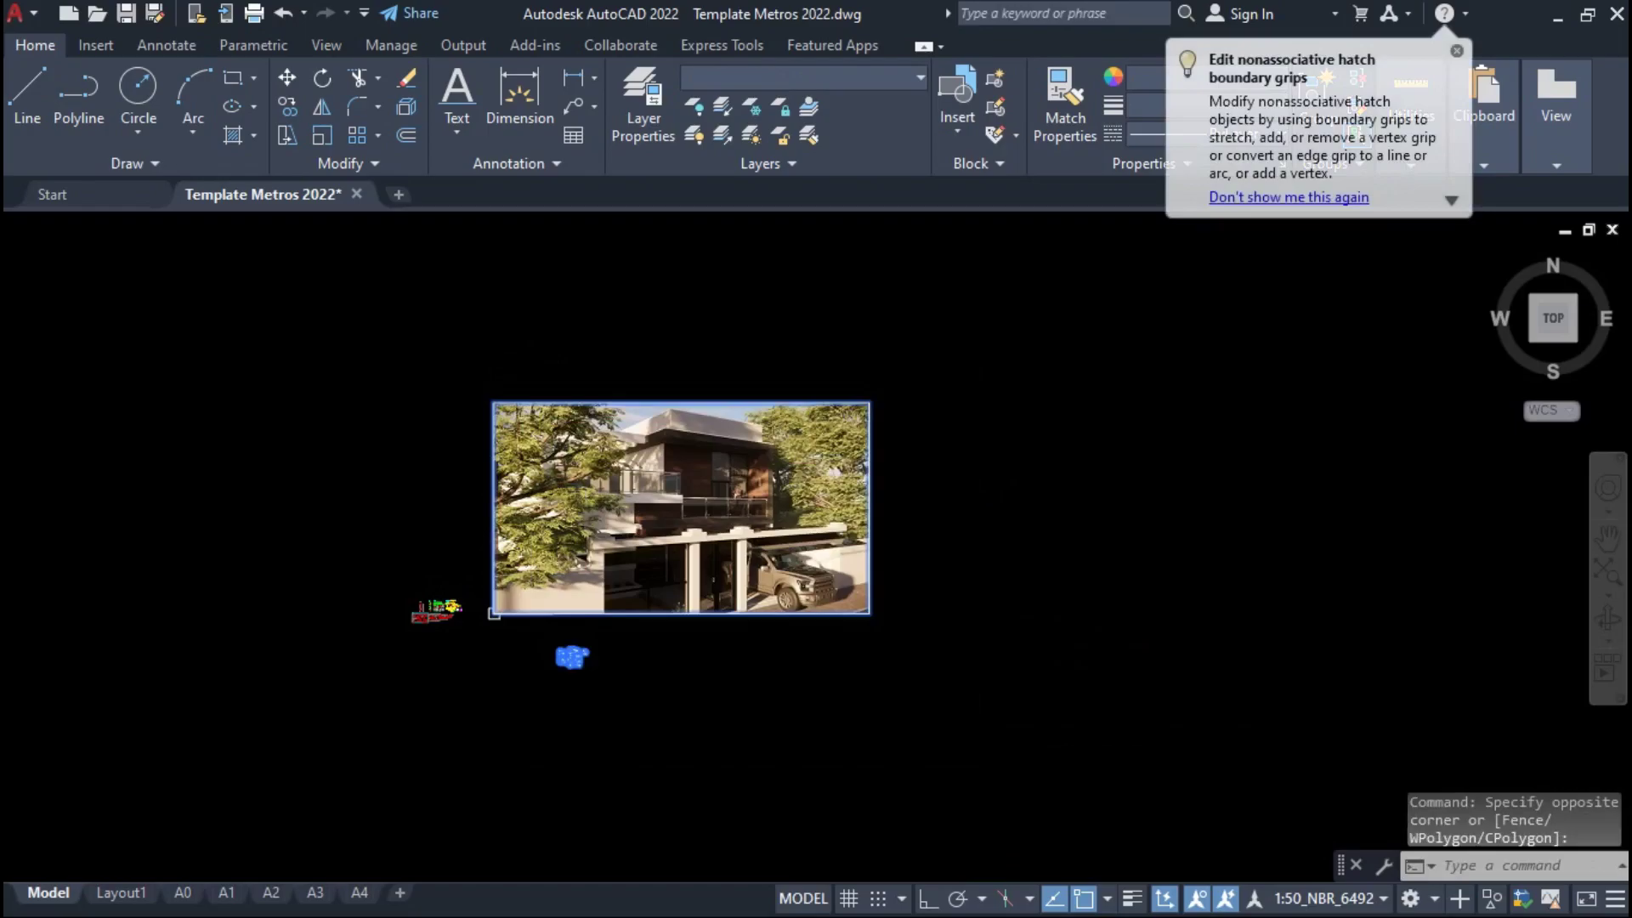
key(Delete)
scroll(429, 624, up, 3)
scroll(429, 624, up, 3)
middle_drag(544, 544, 526, 631)
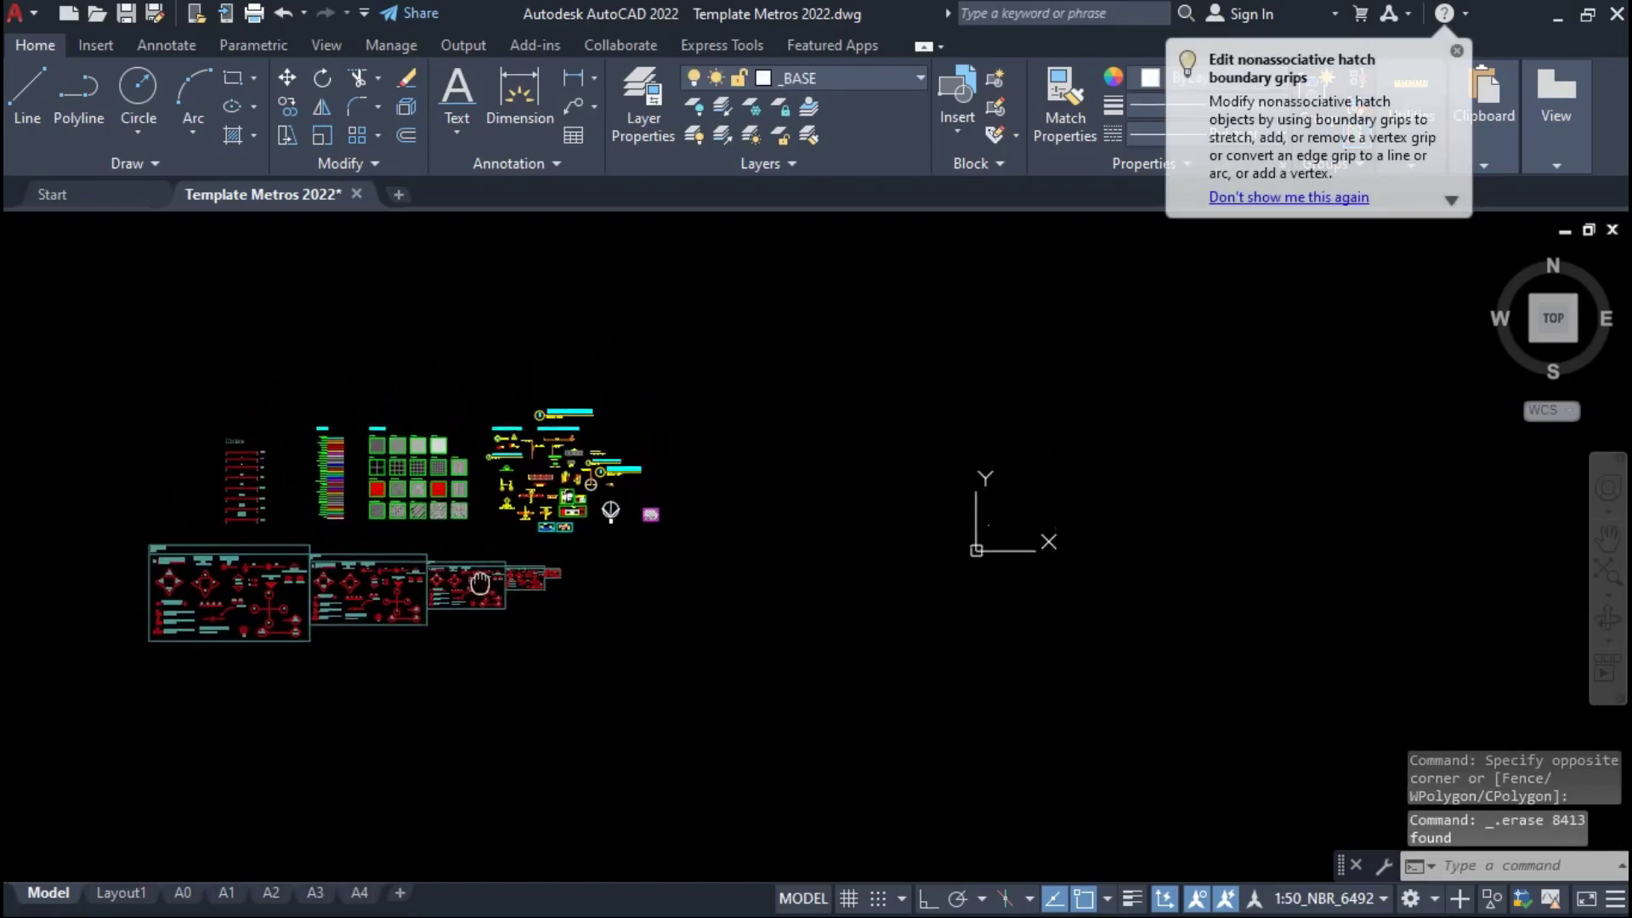
scroll(1076, 528, up, 2)
scroll(1076, 528, up, 2)
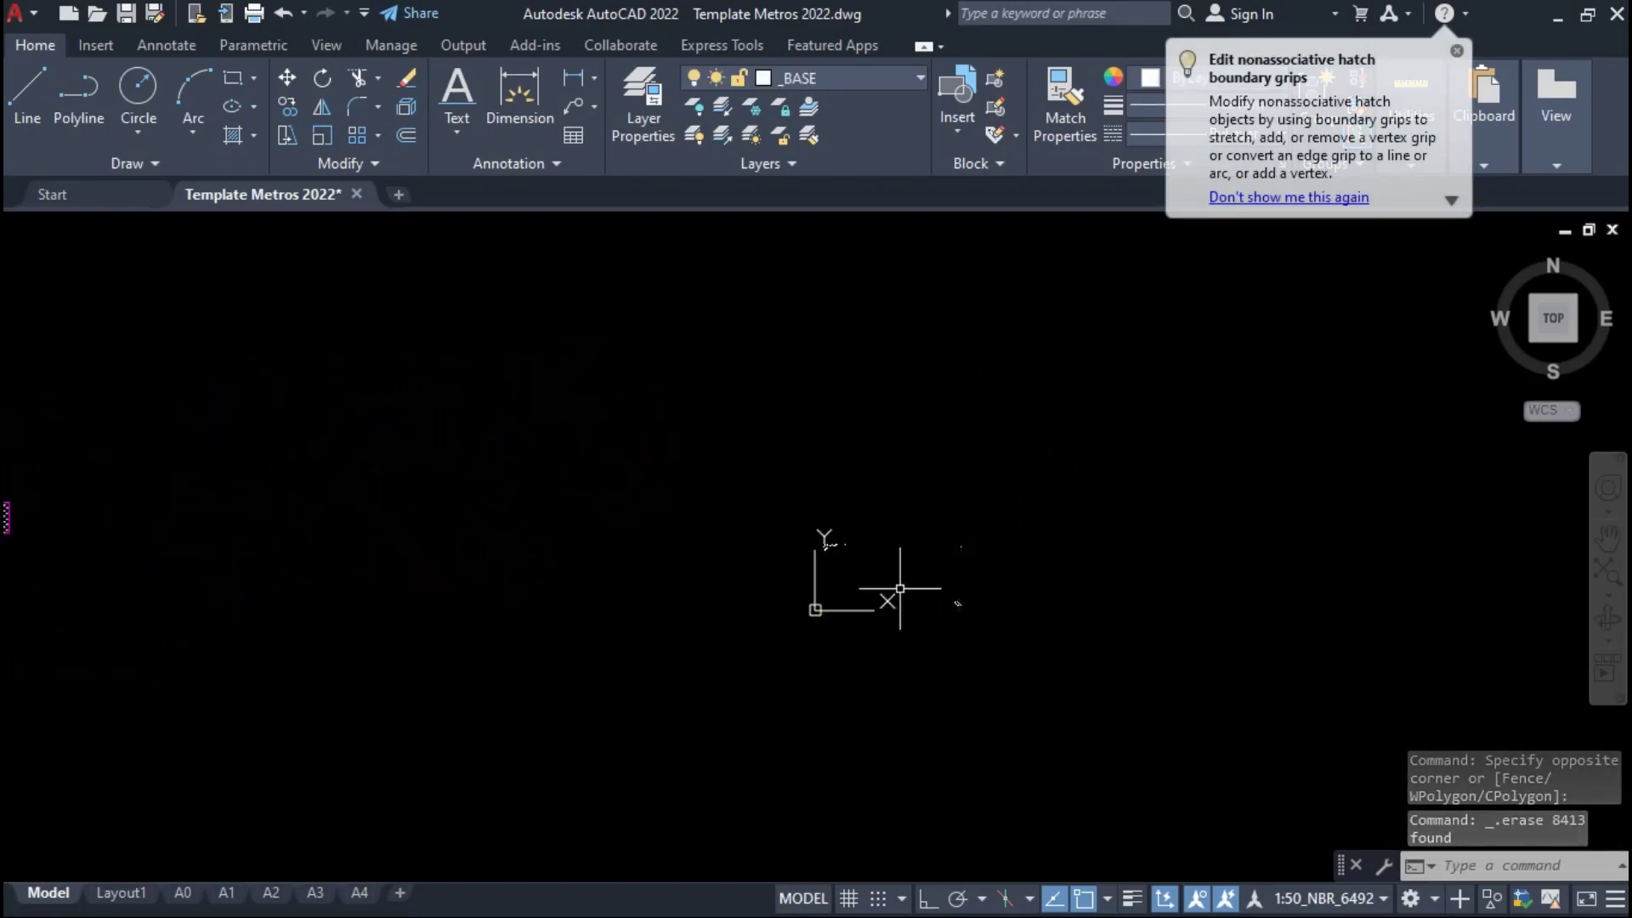
Regenerate the drawing with REGEN, frame all remaining reference drawings, and quick-save Template Metros 2022
click(1075, 672)
click(780, 452)
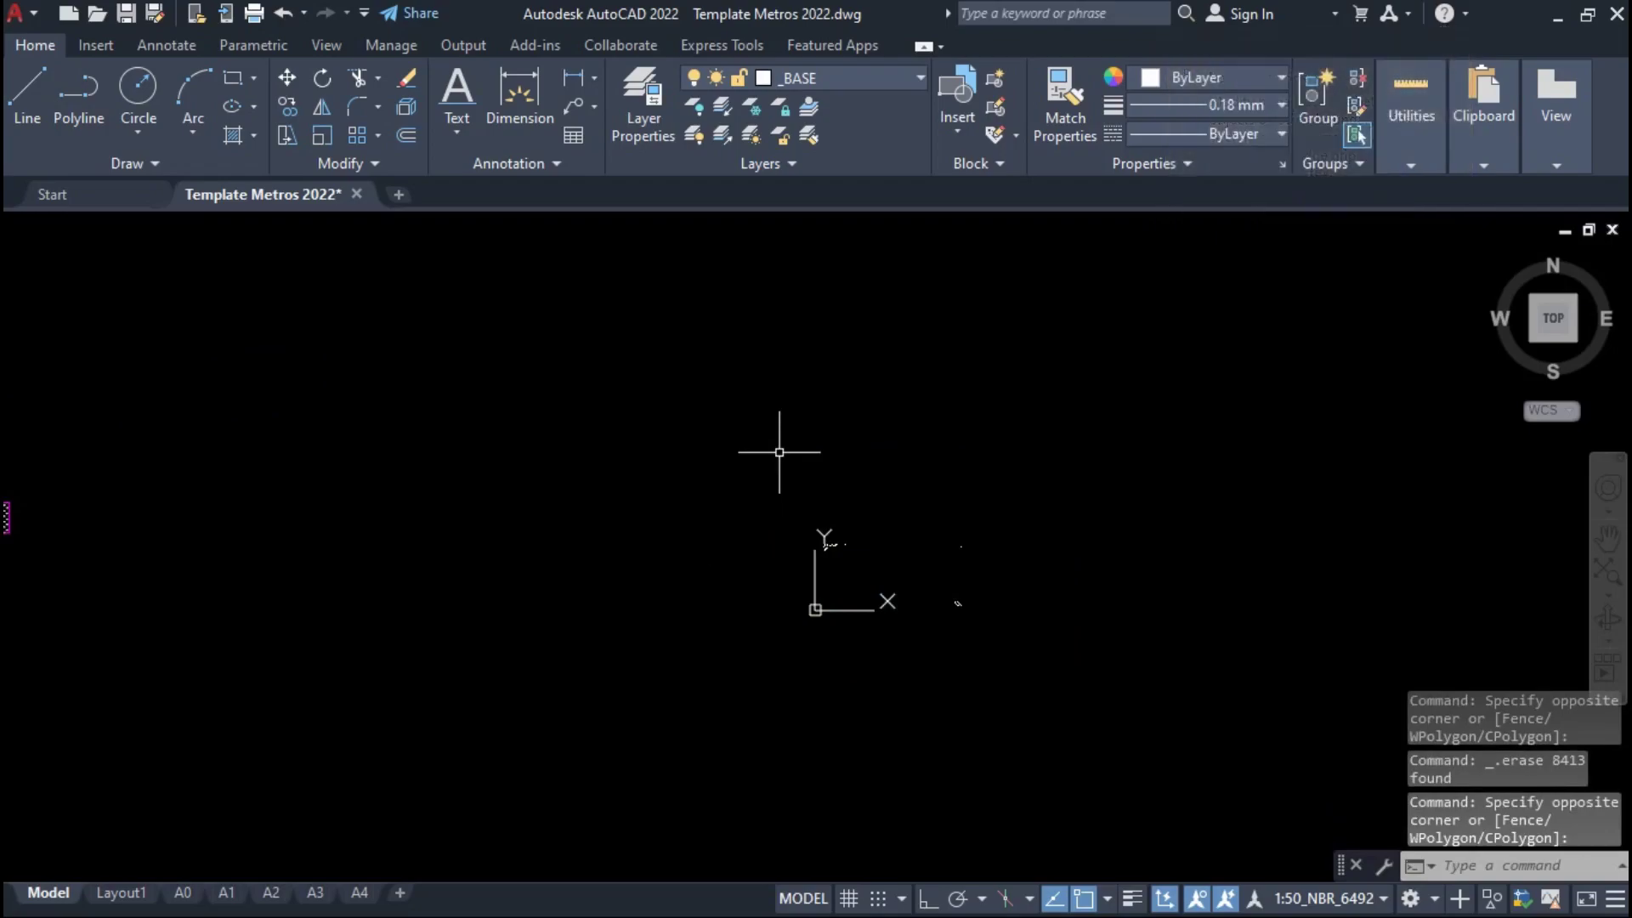
text(rege)
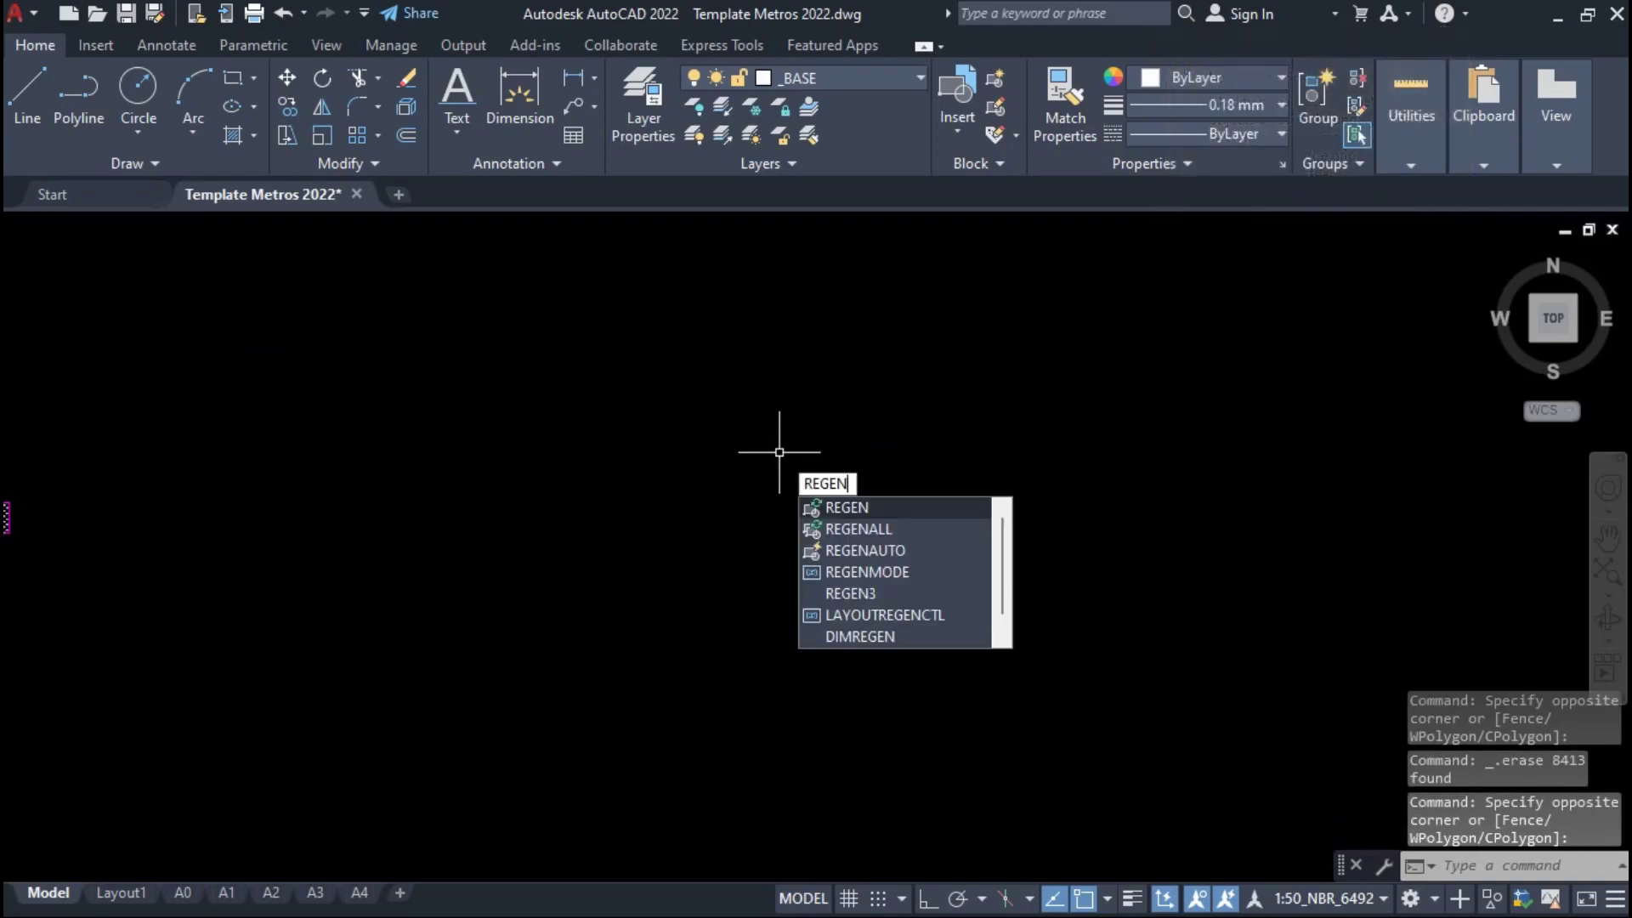
key(Return)
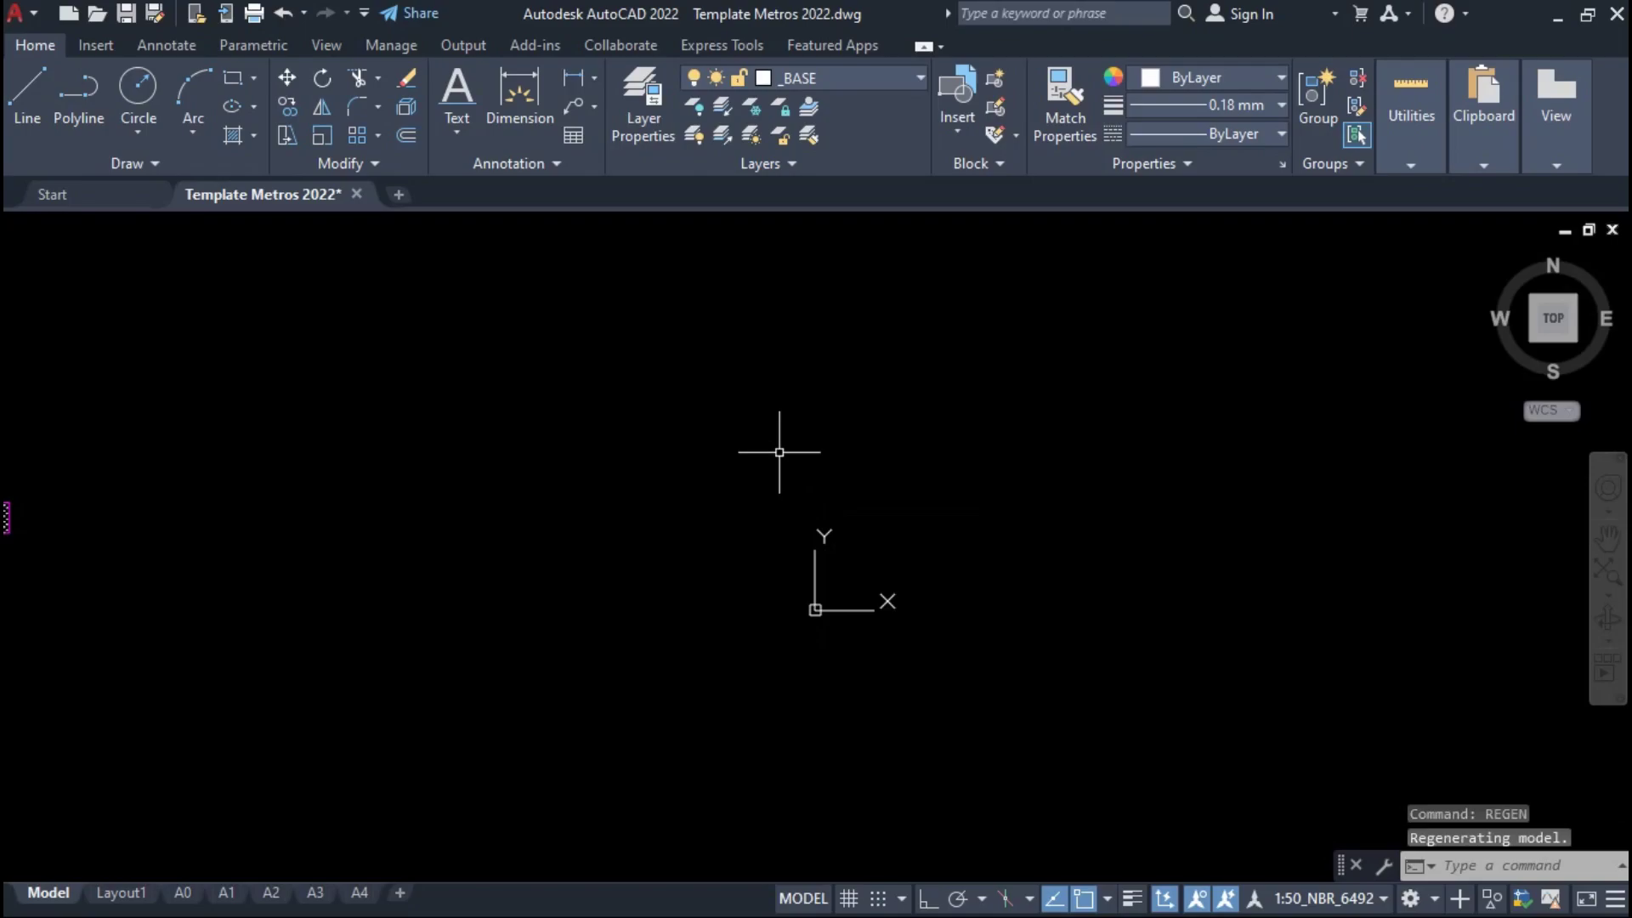
scroll(779, 452, down, 5)
middle_drag(536, 595, 810, 656)
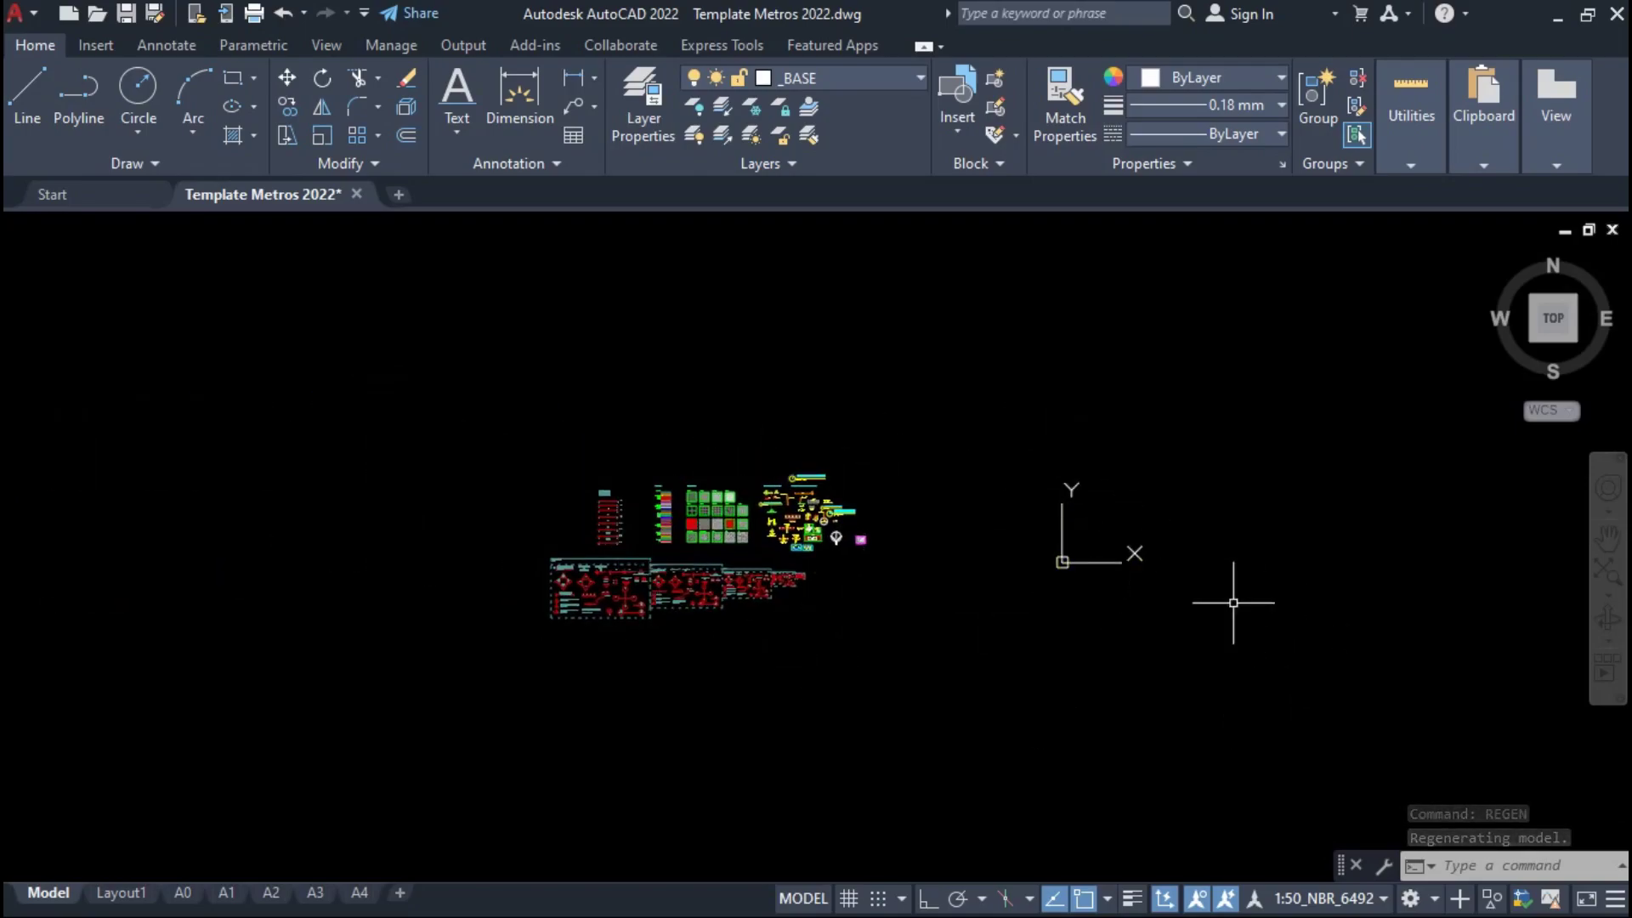
middle_drag(994, 678, 905, 659)
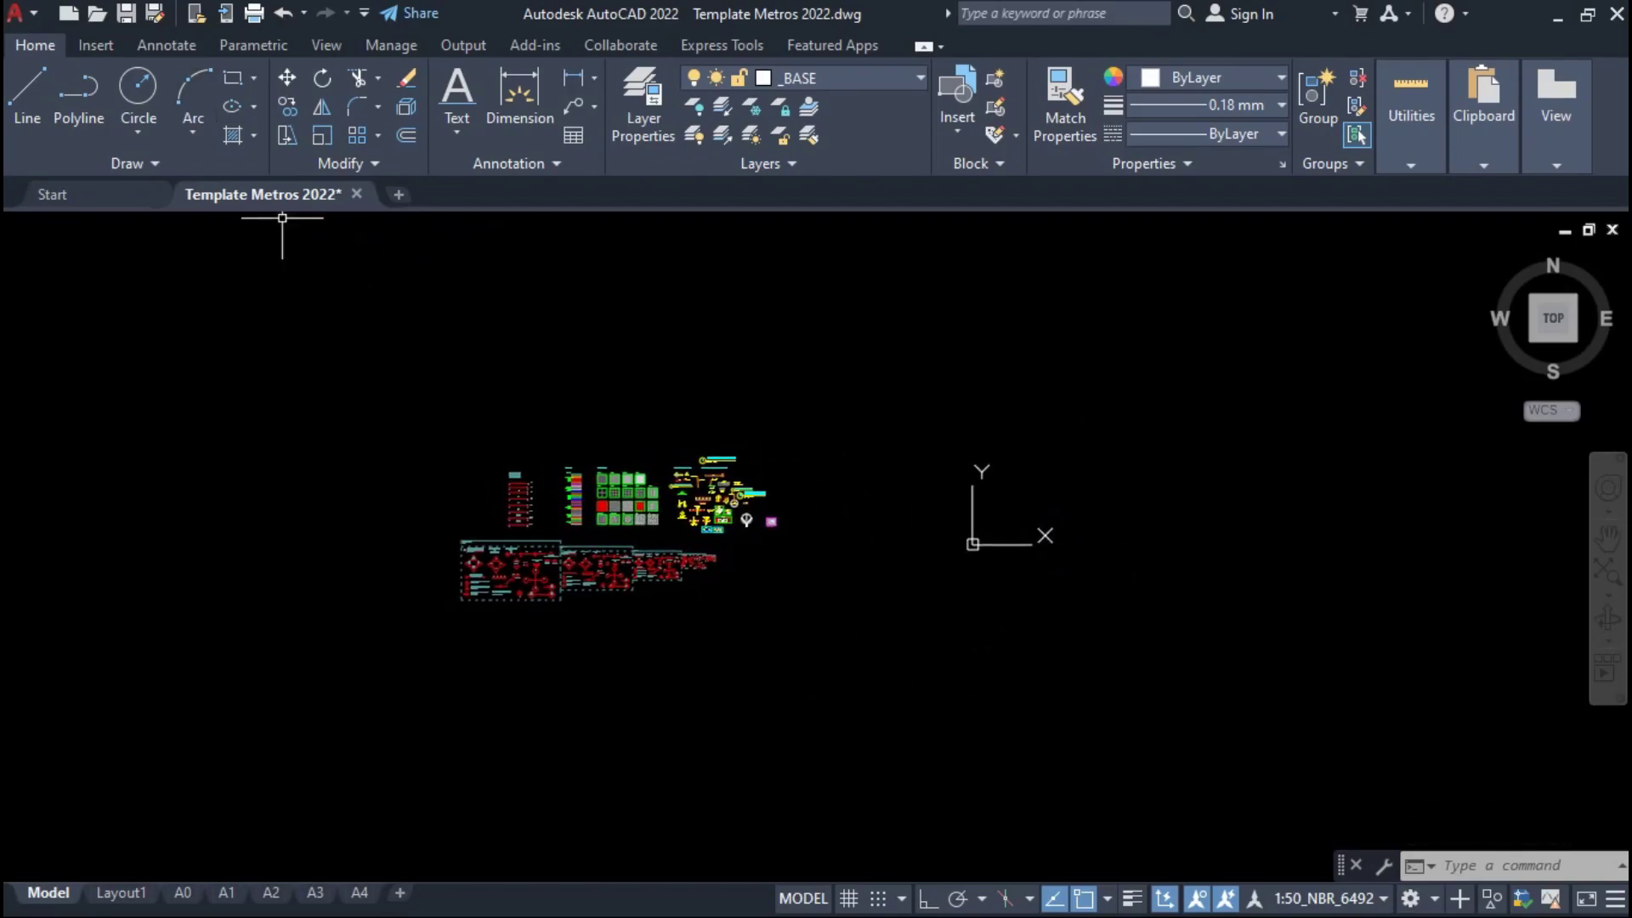
key(ctrl+s)
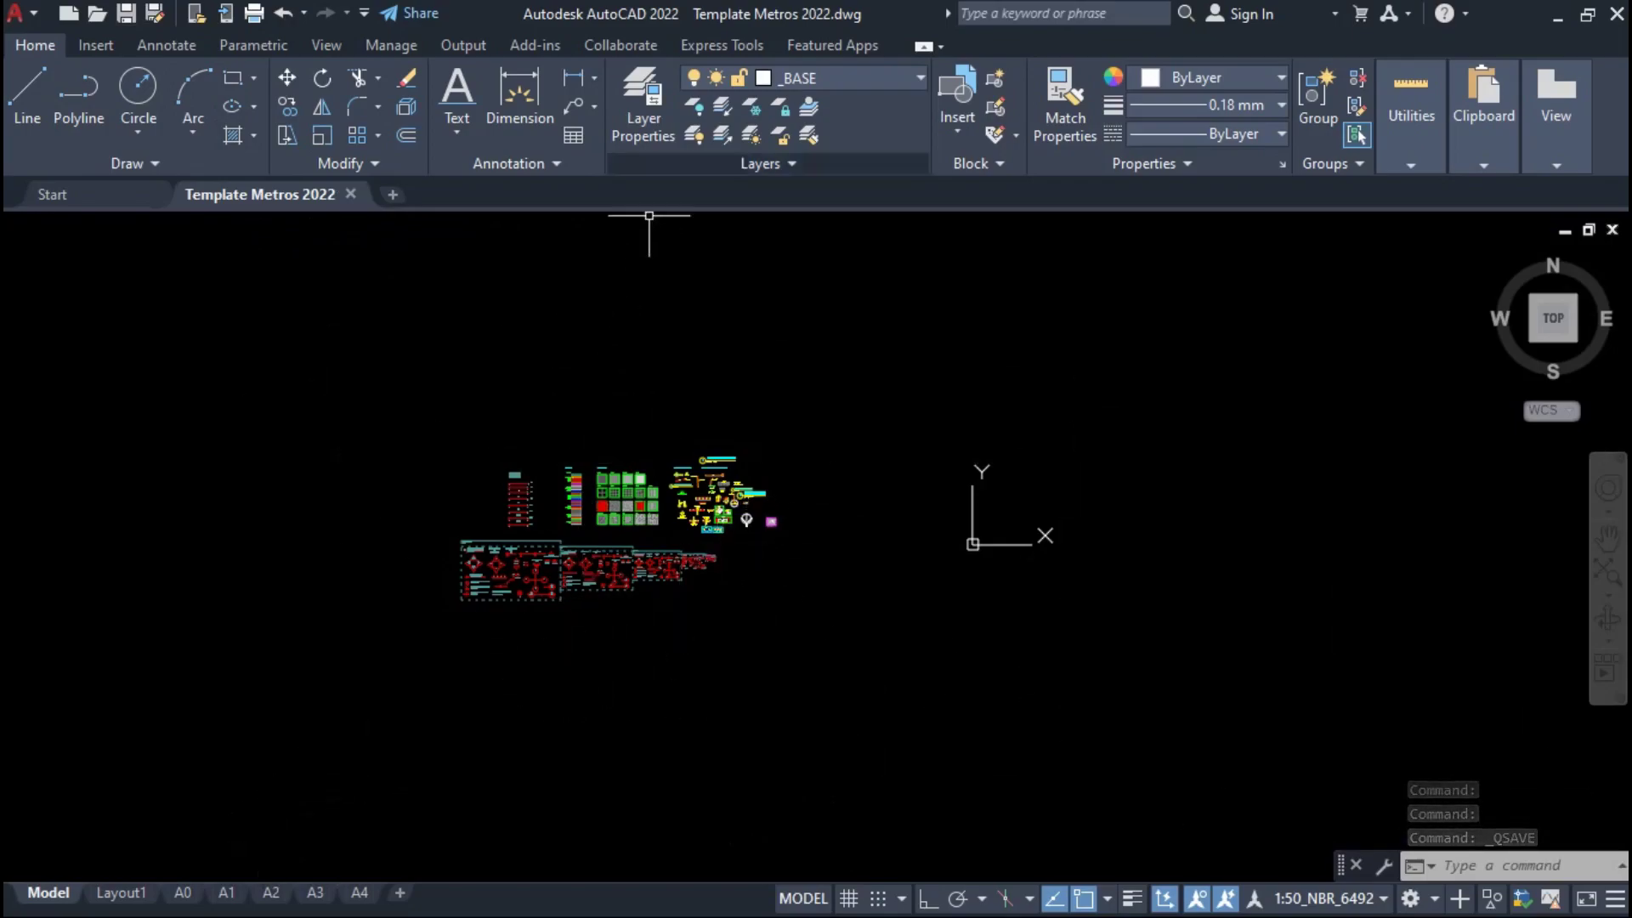
click(1325, 898)
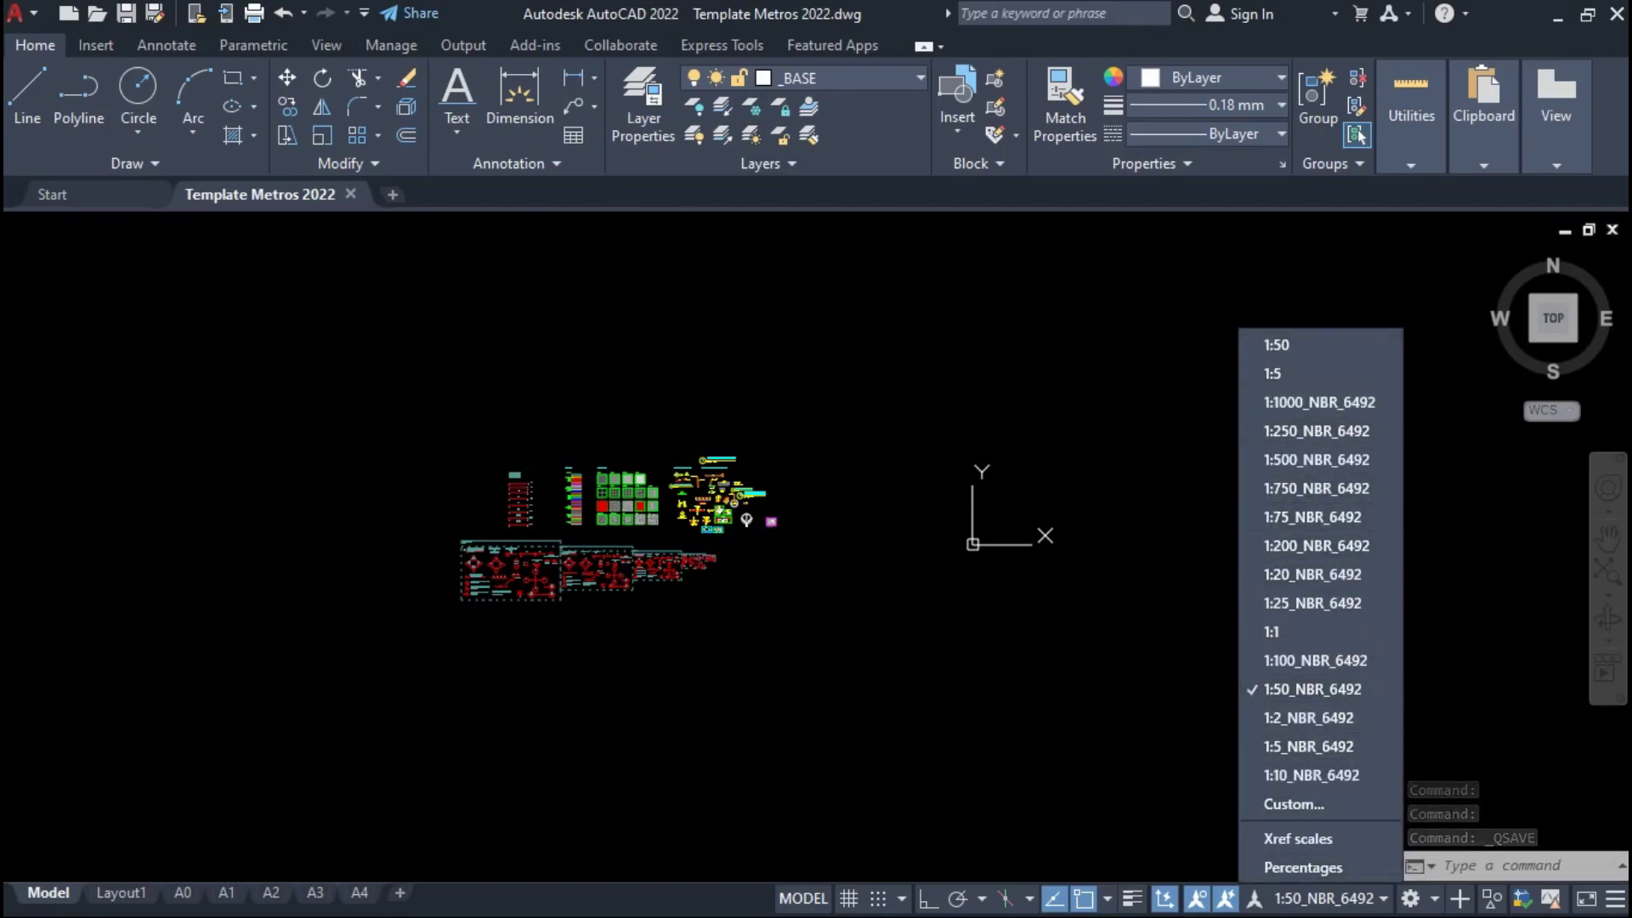
key(Escape)
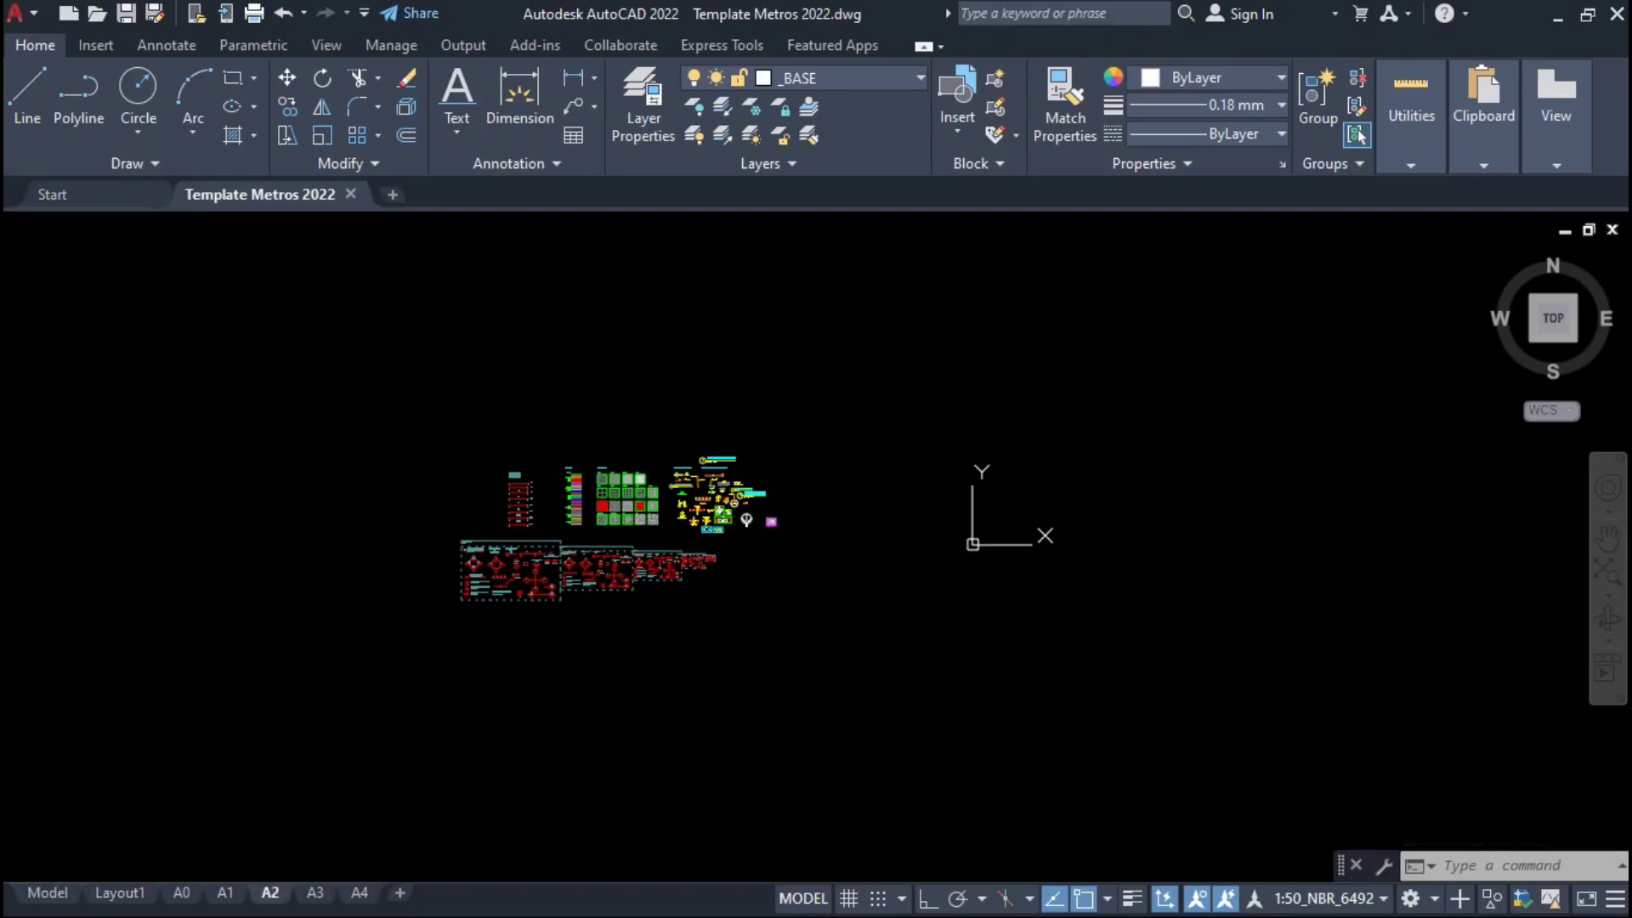
click(270, 893)
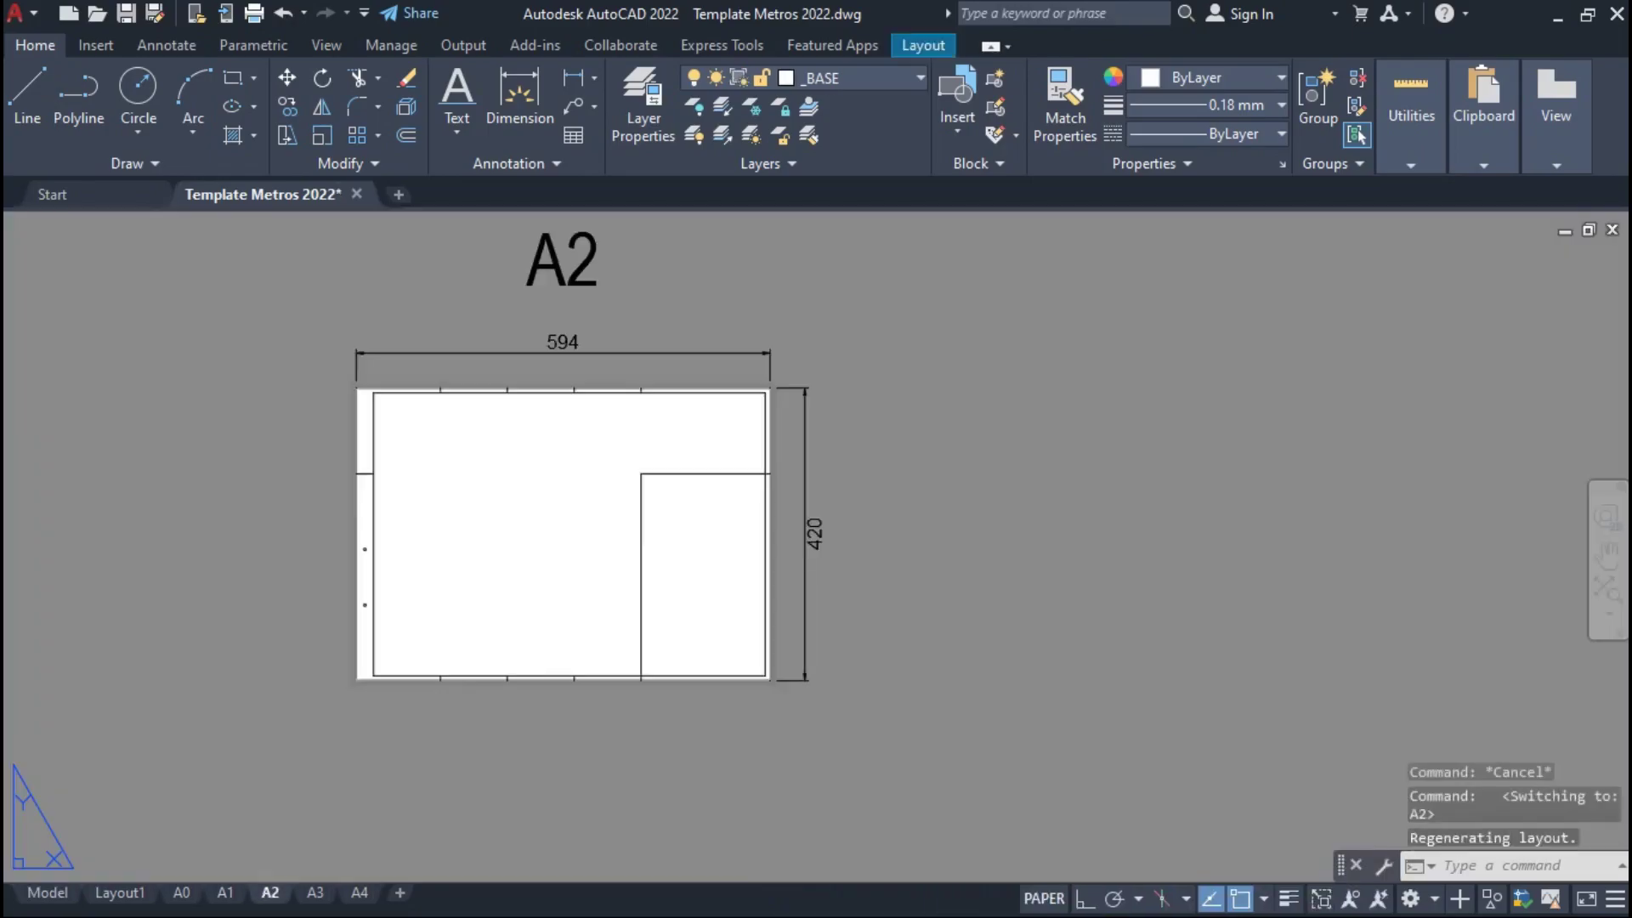
click(350, 835)
key(Escape)
key(Escape)
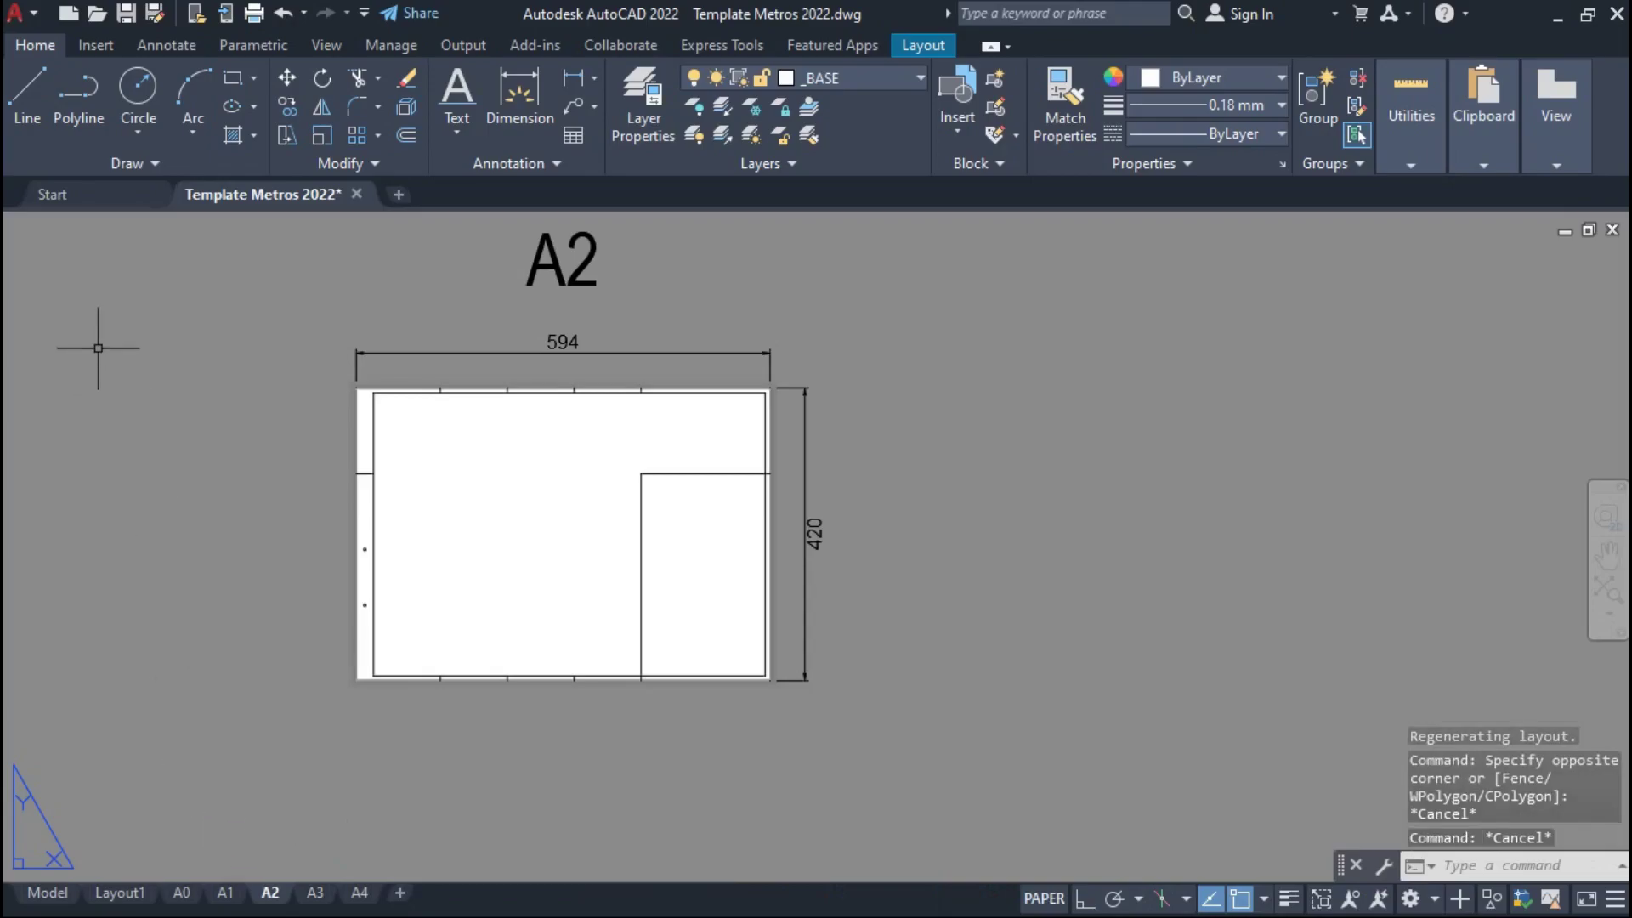
click(44, 893)
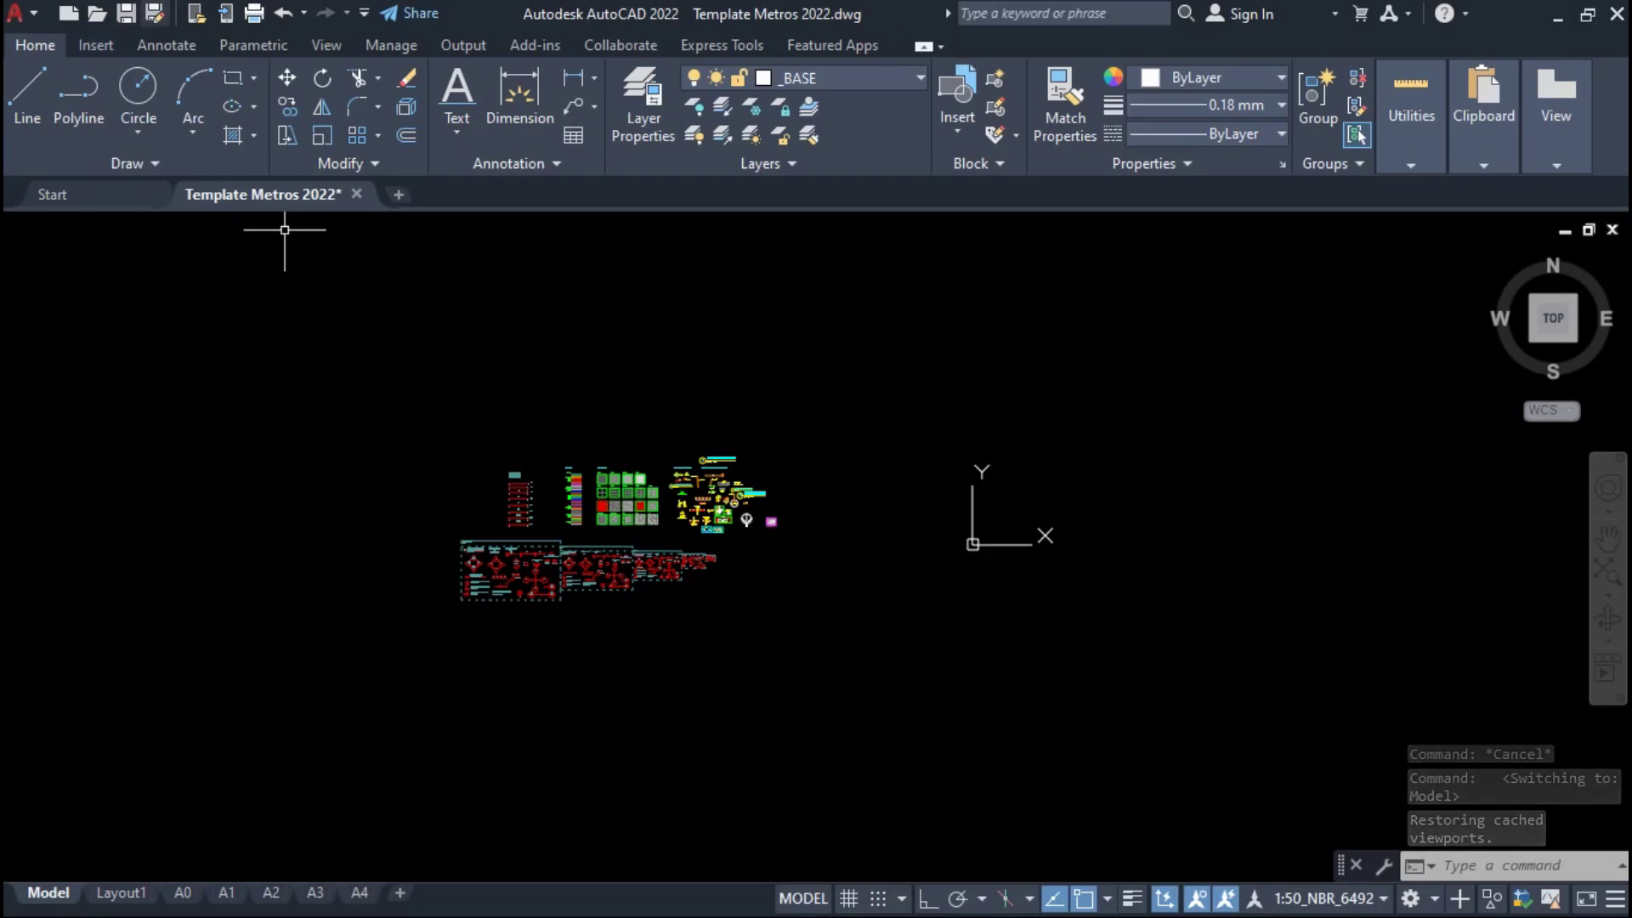
Open the Save Drawing As dialog twice and cancel it each time without saving
click(154, 12)
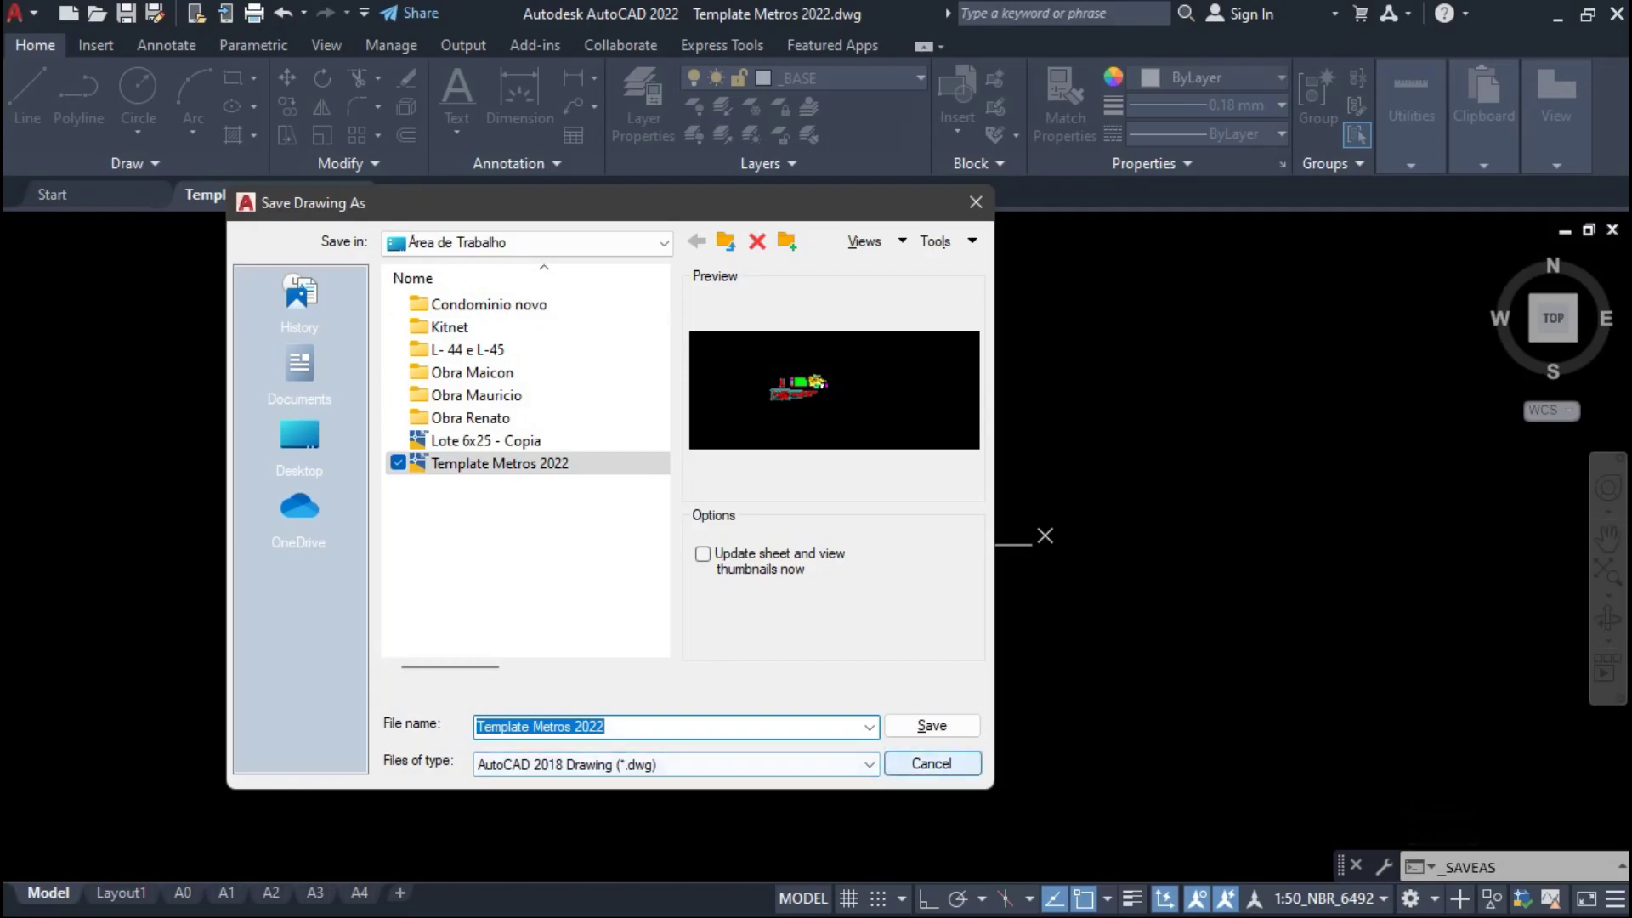
click(931, 764)
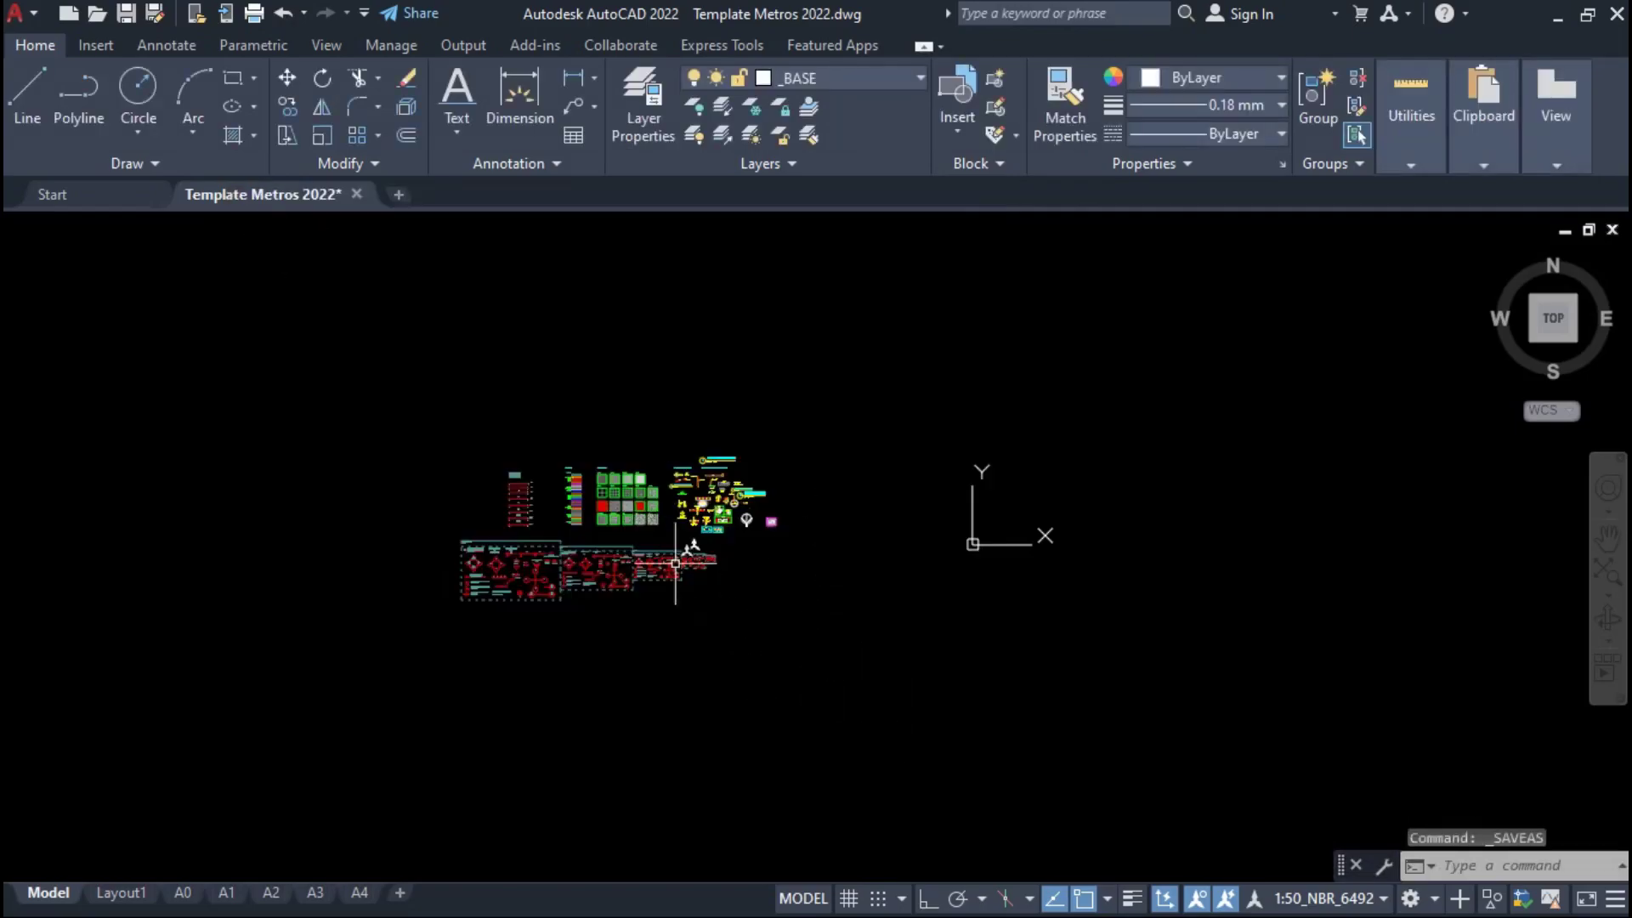
click(153, 12)
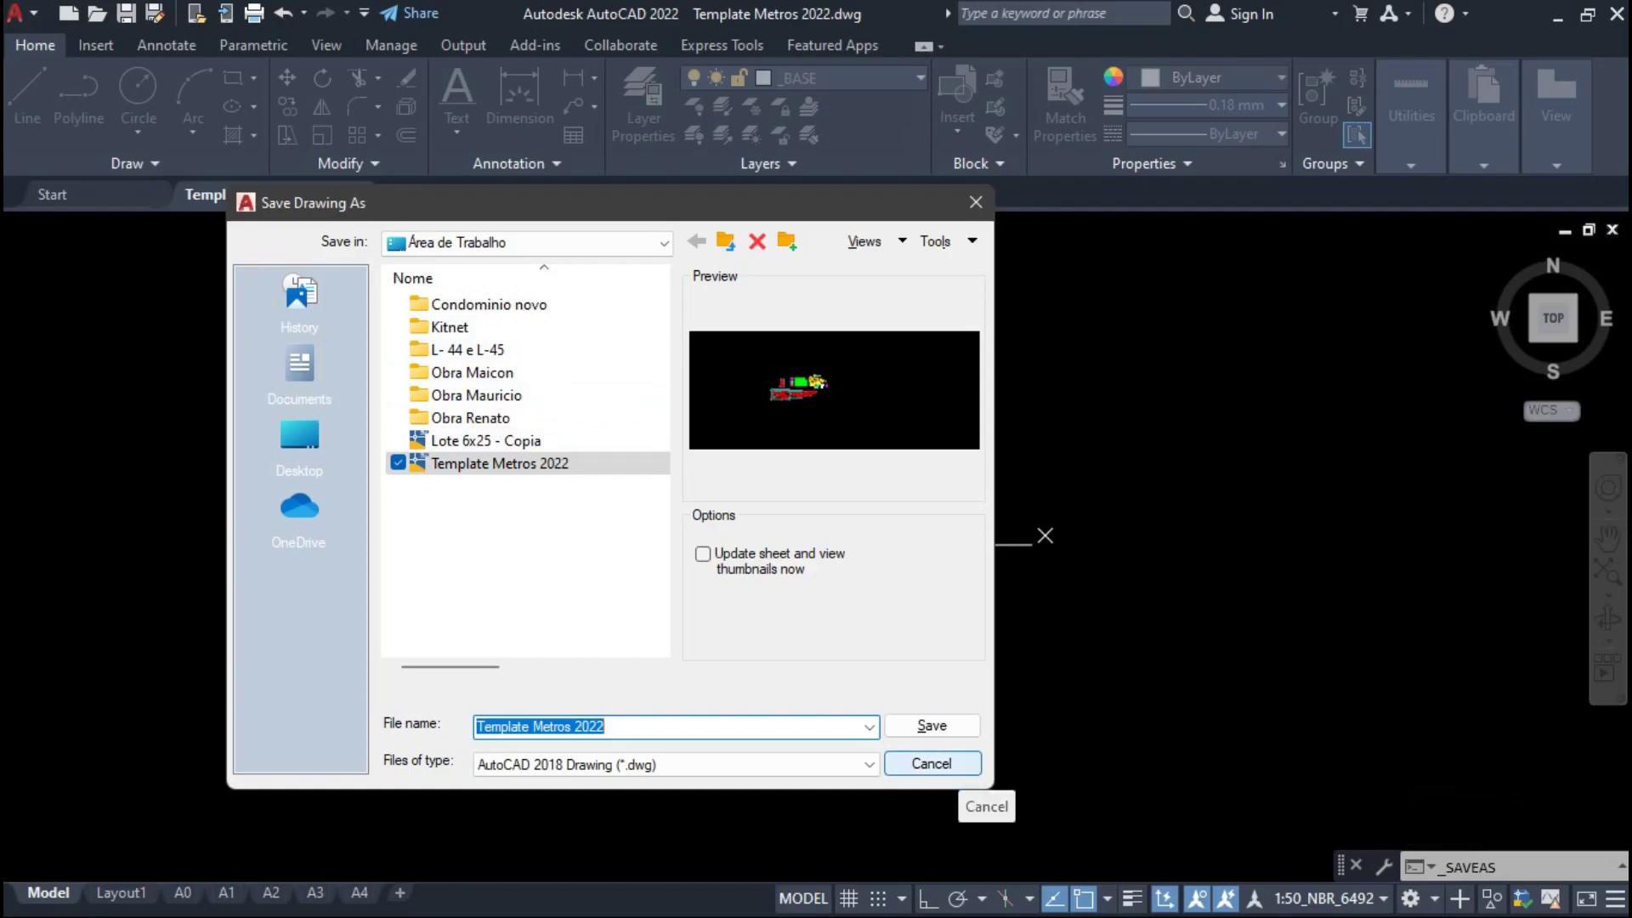
click(932, 764)
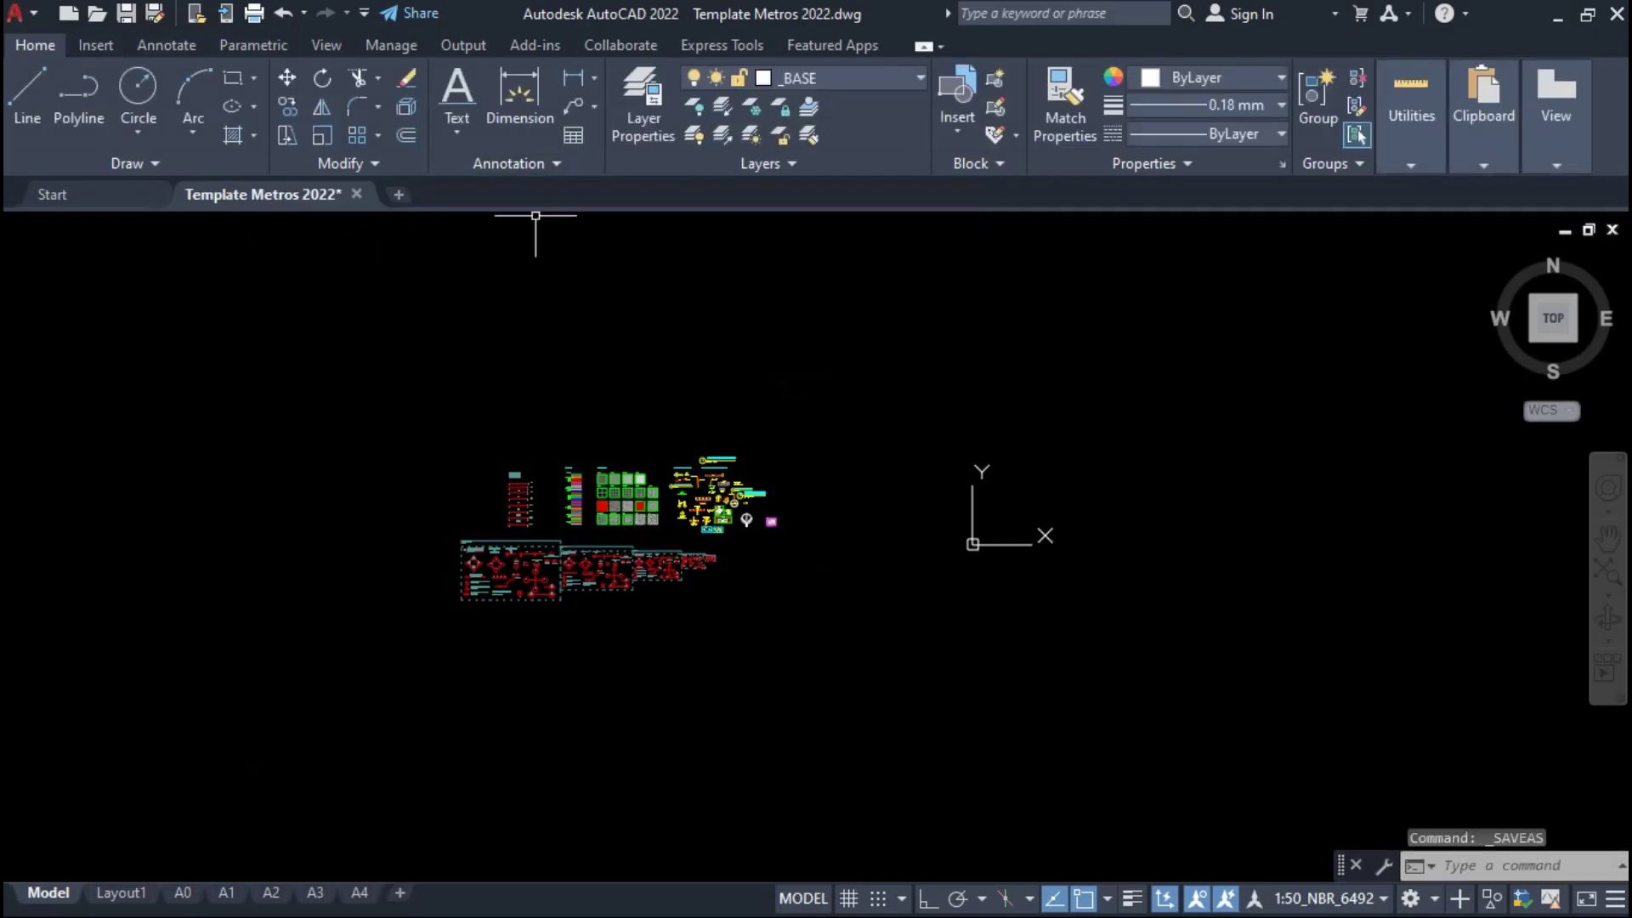
click(16, 13)
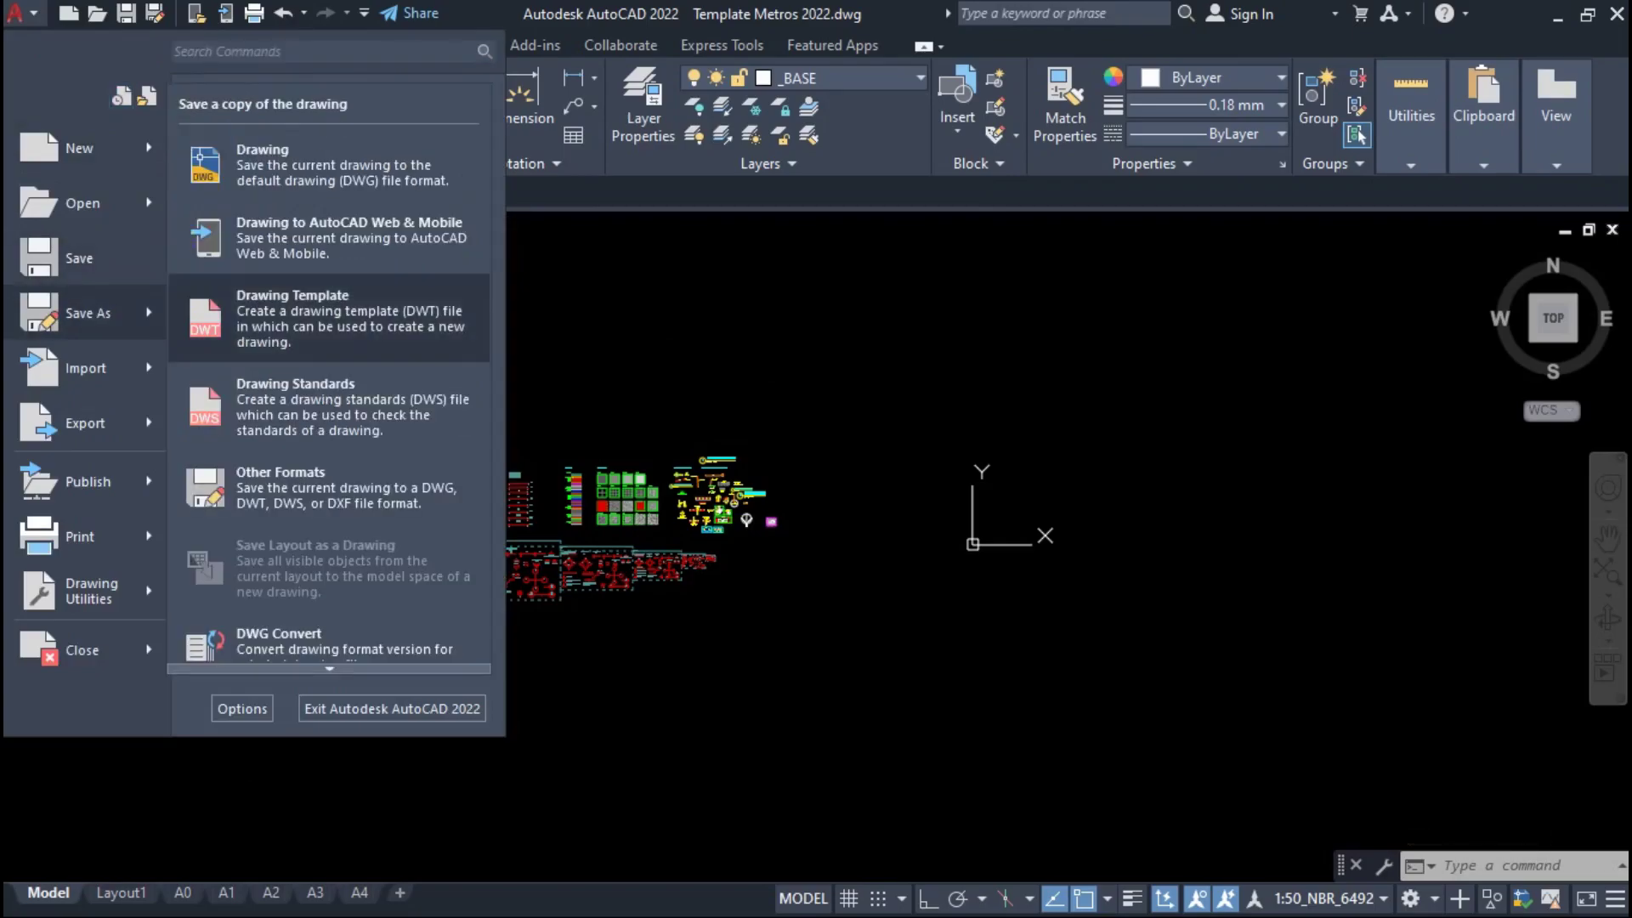
Save a copy as a Drawing Template (.dwt), naming the file 'Aula template'
click(346, 298)
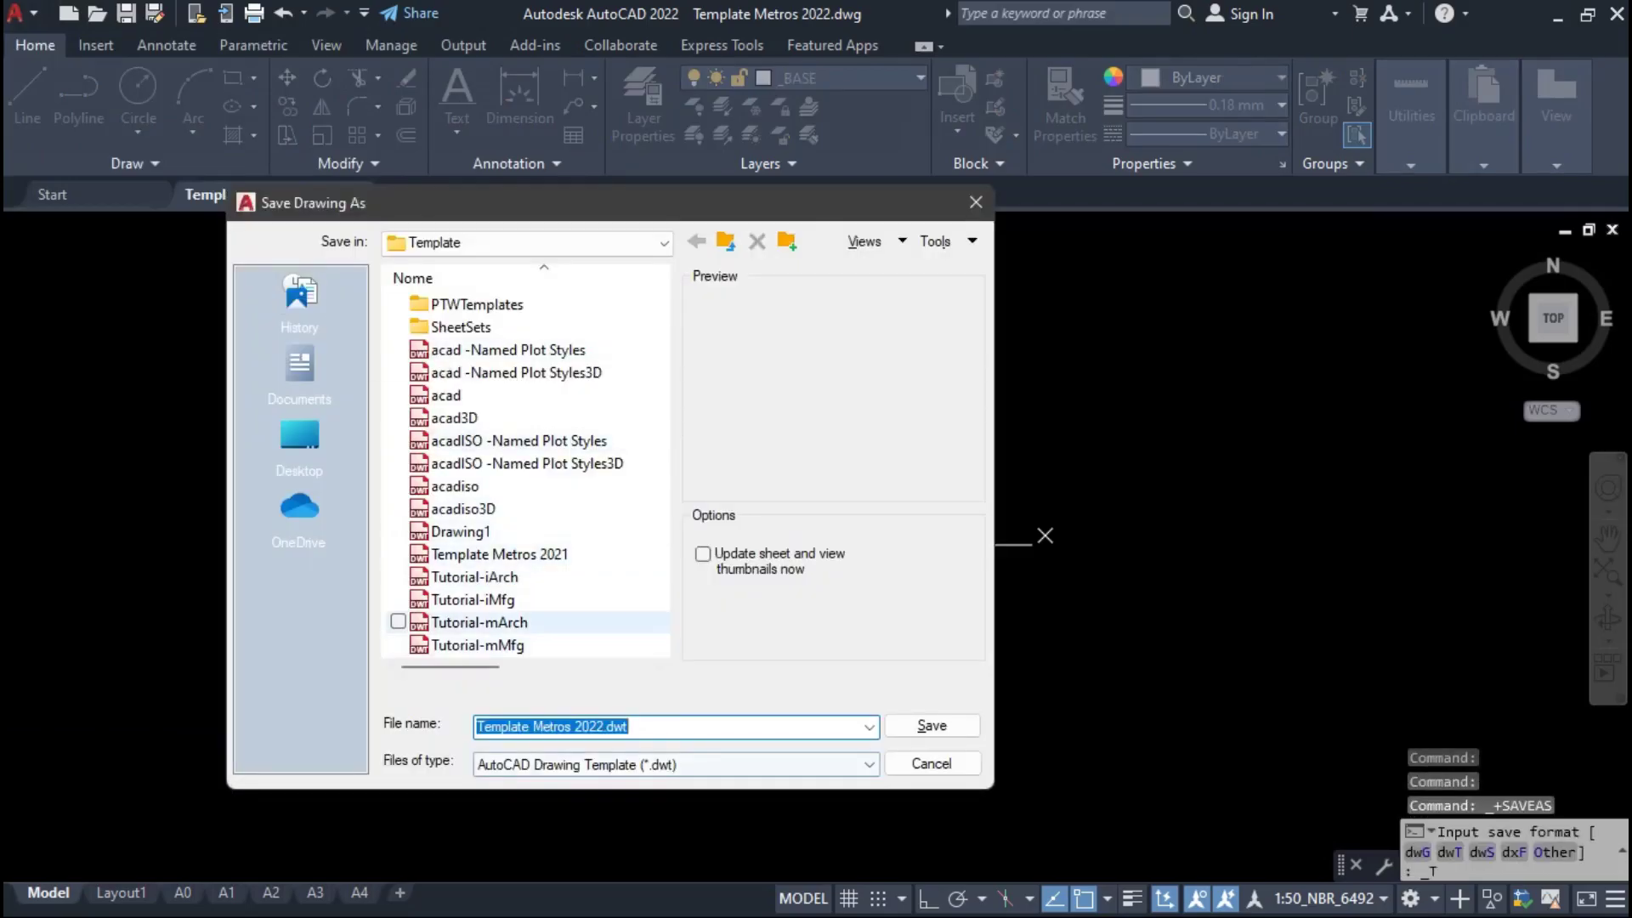
scroll(561, 625, right, 2)
scroll(524, 459, left, 2)
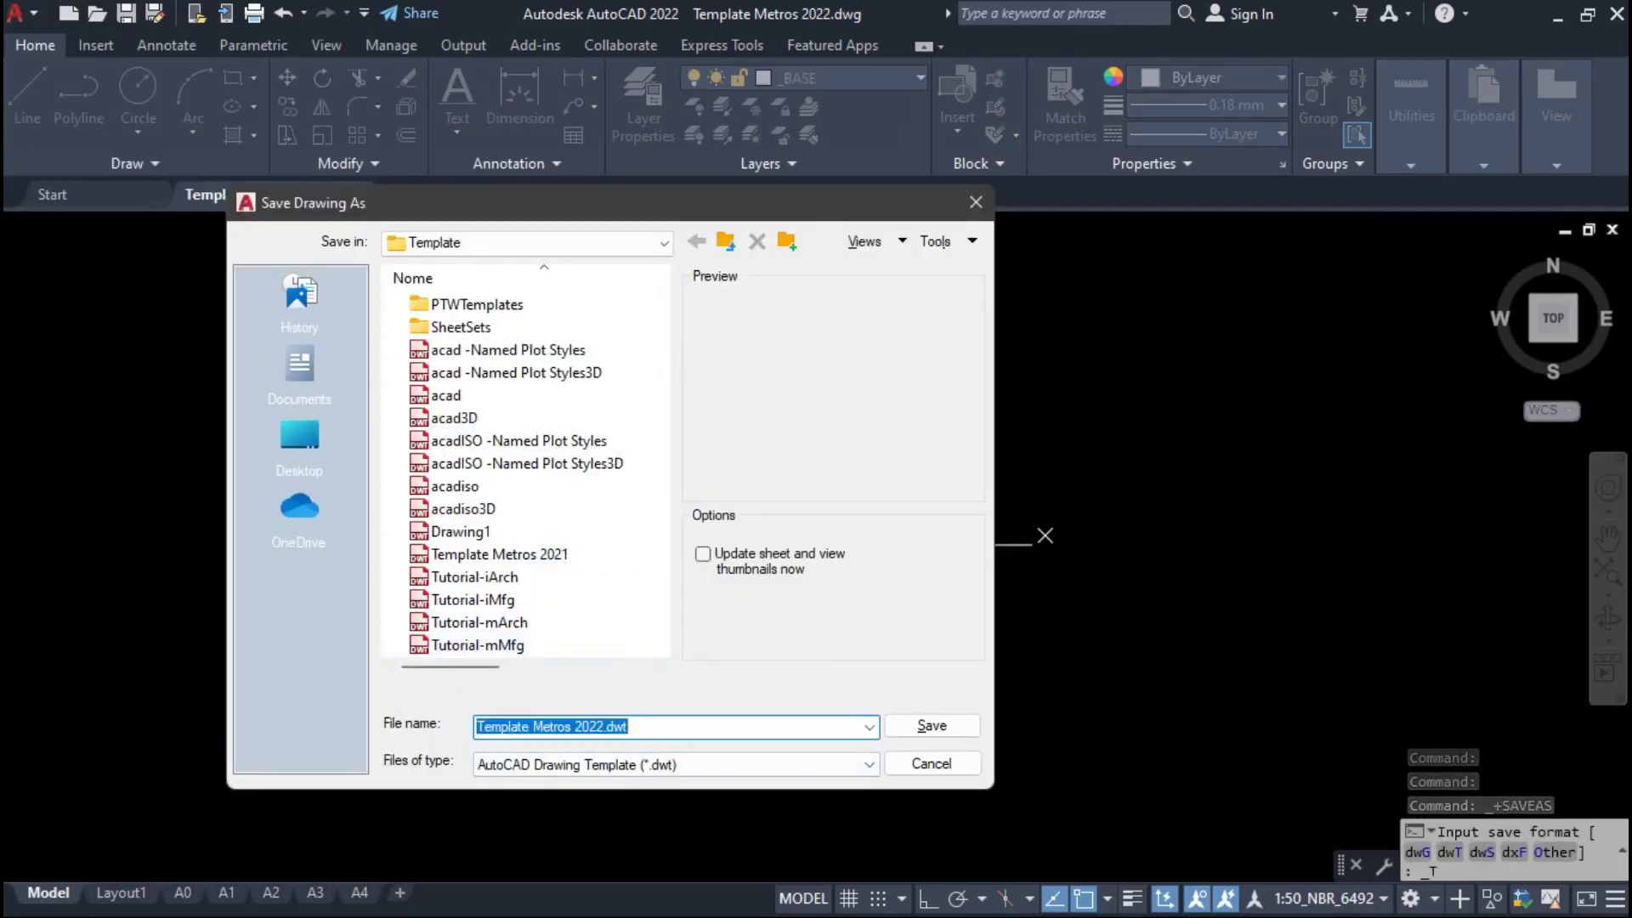
key(End)
key(shift+Home)
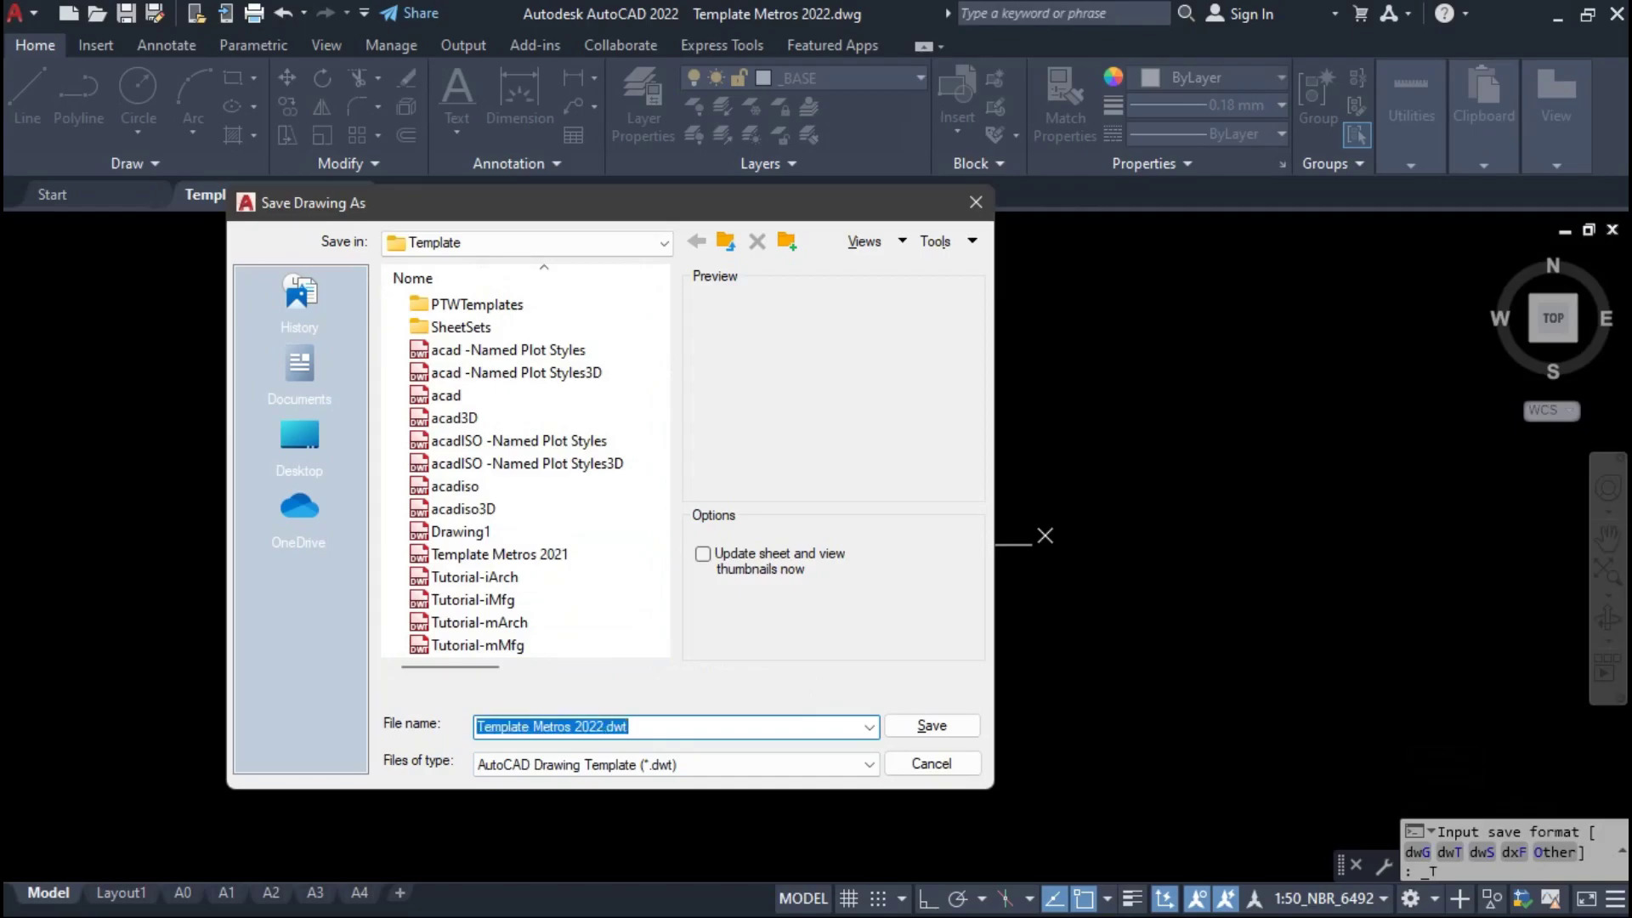
key(End)
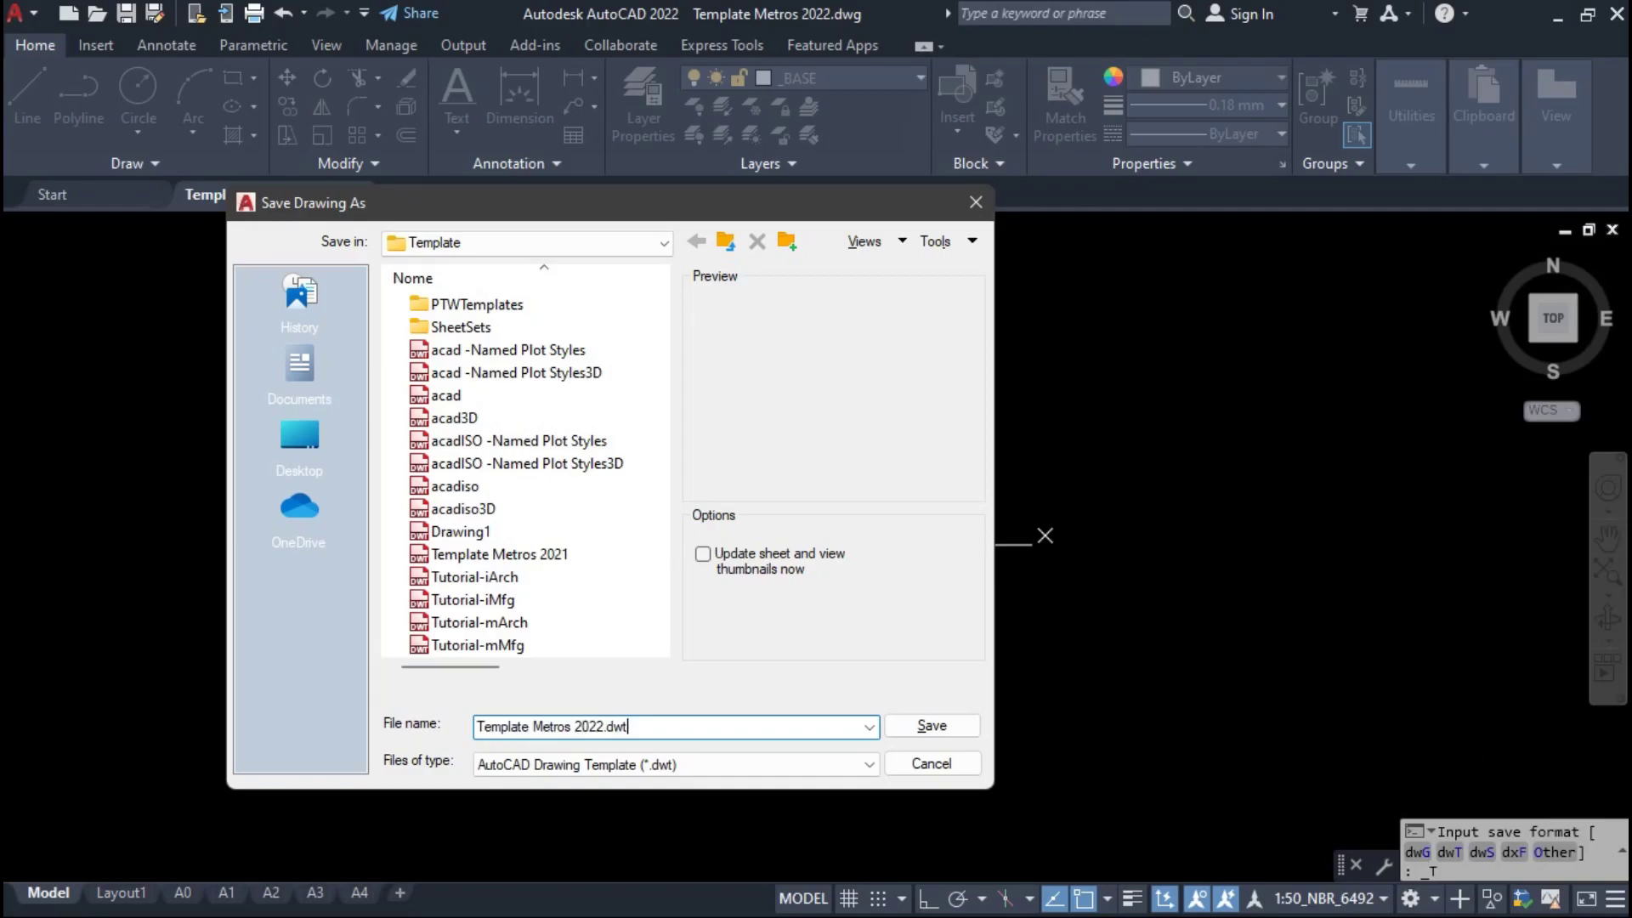
key(Left)
key(Left)
key(Left)
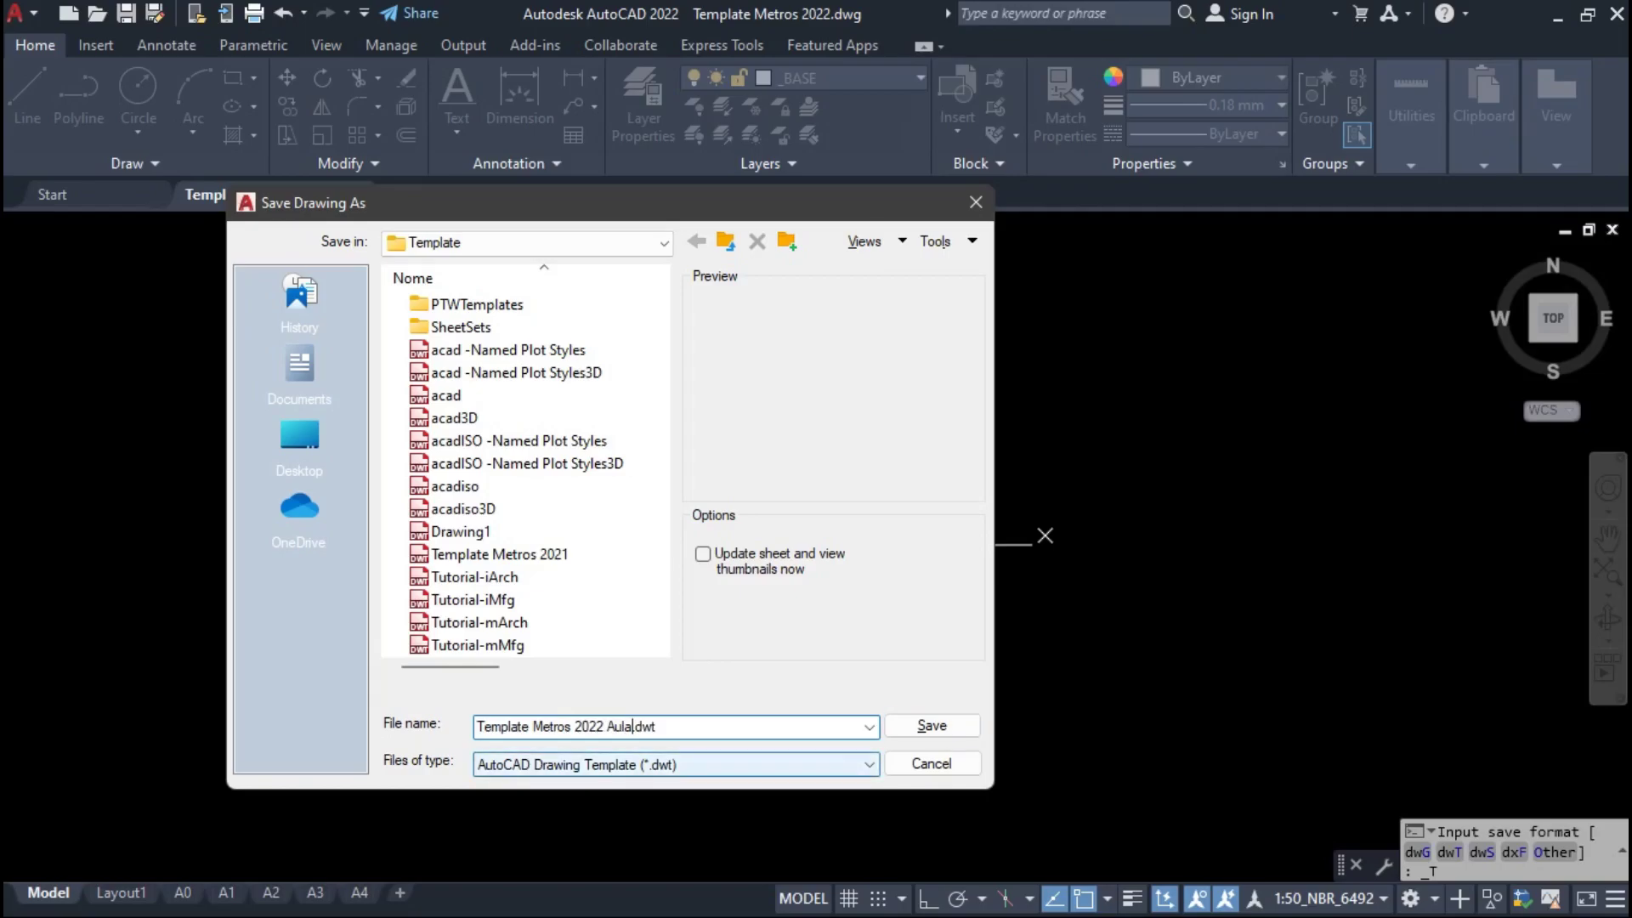
click(672, 765)
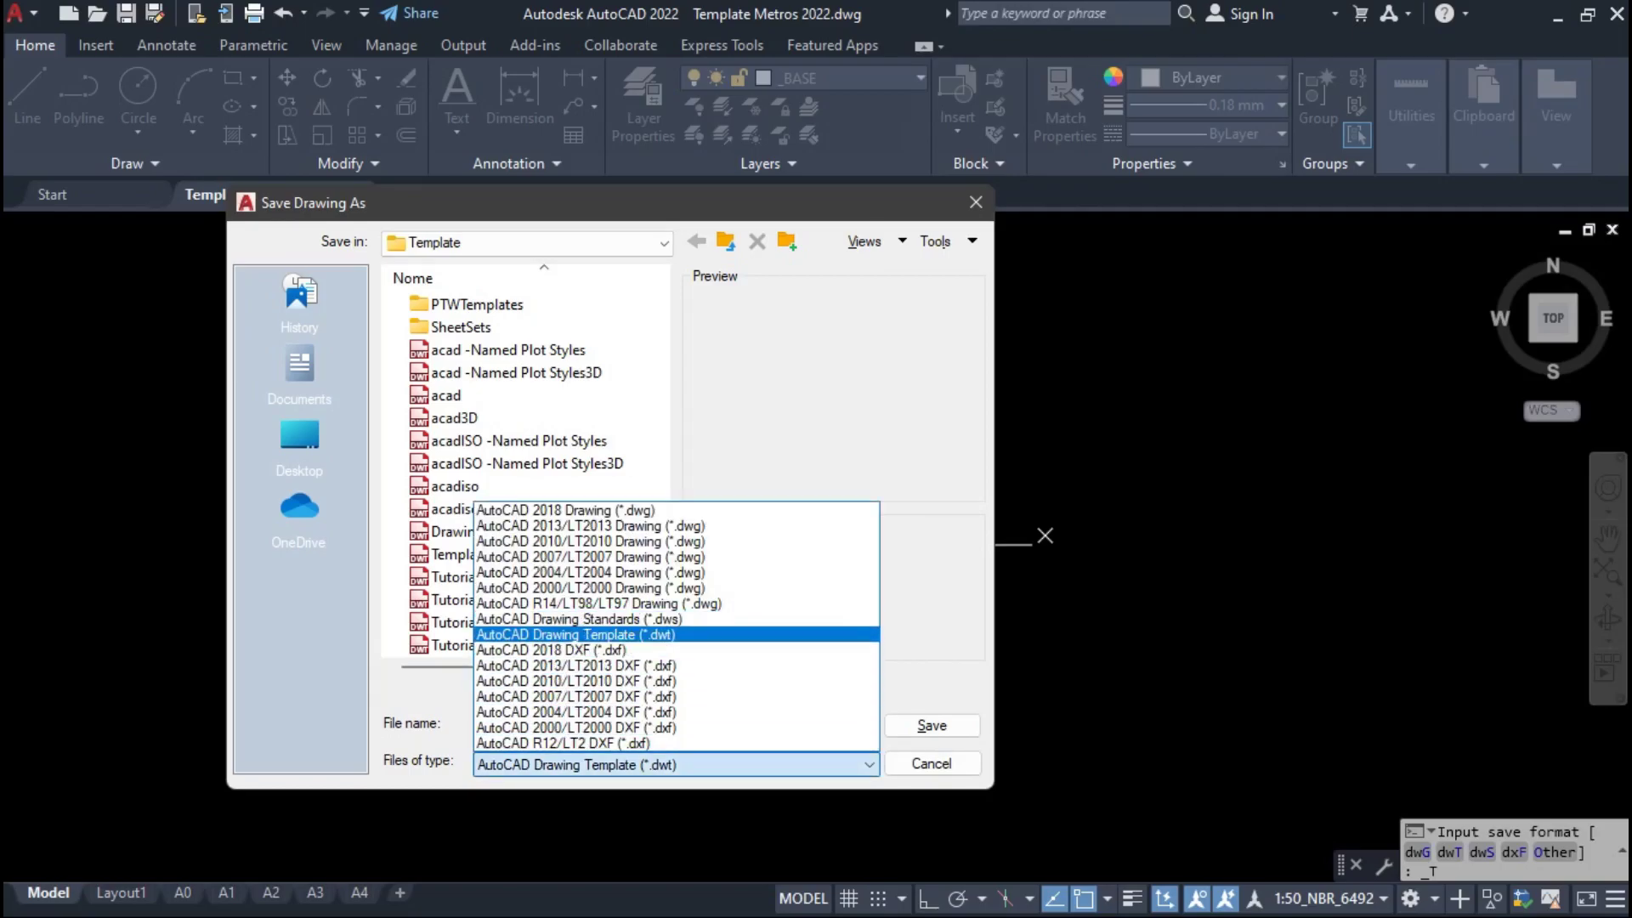
click(578, 634)
key(BackSpace)
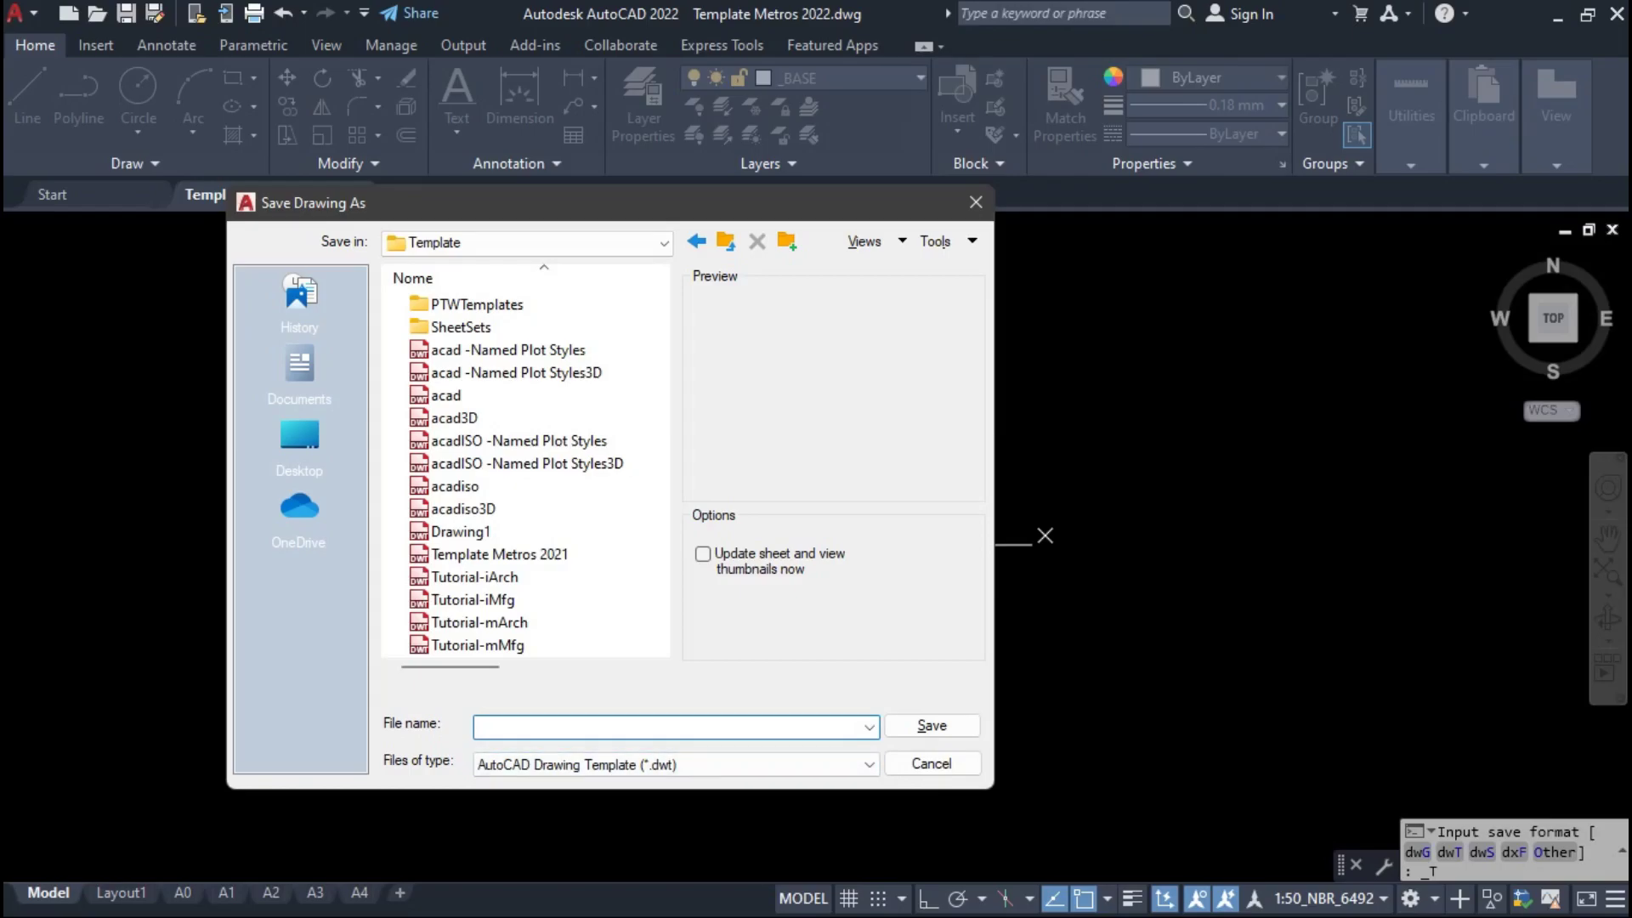
text(Aula template)
Save Aula template.dwt with Metric measurement chosen in Template Options
click(931, 725)
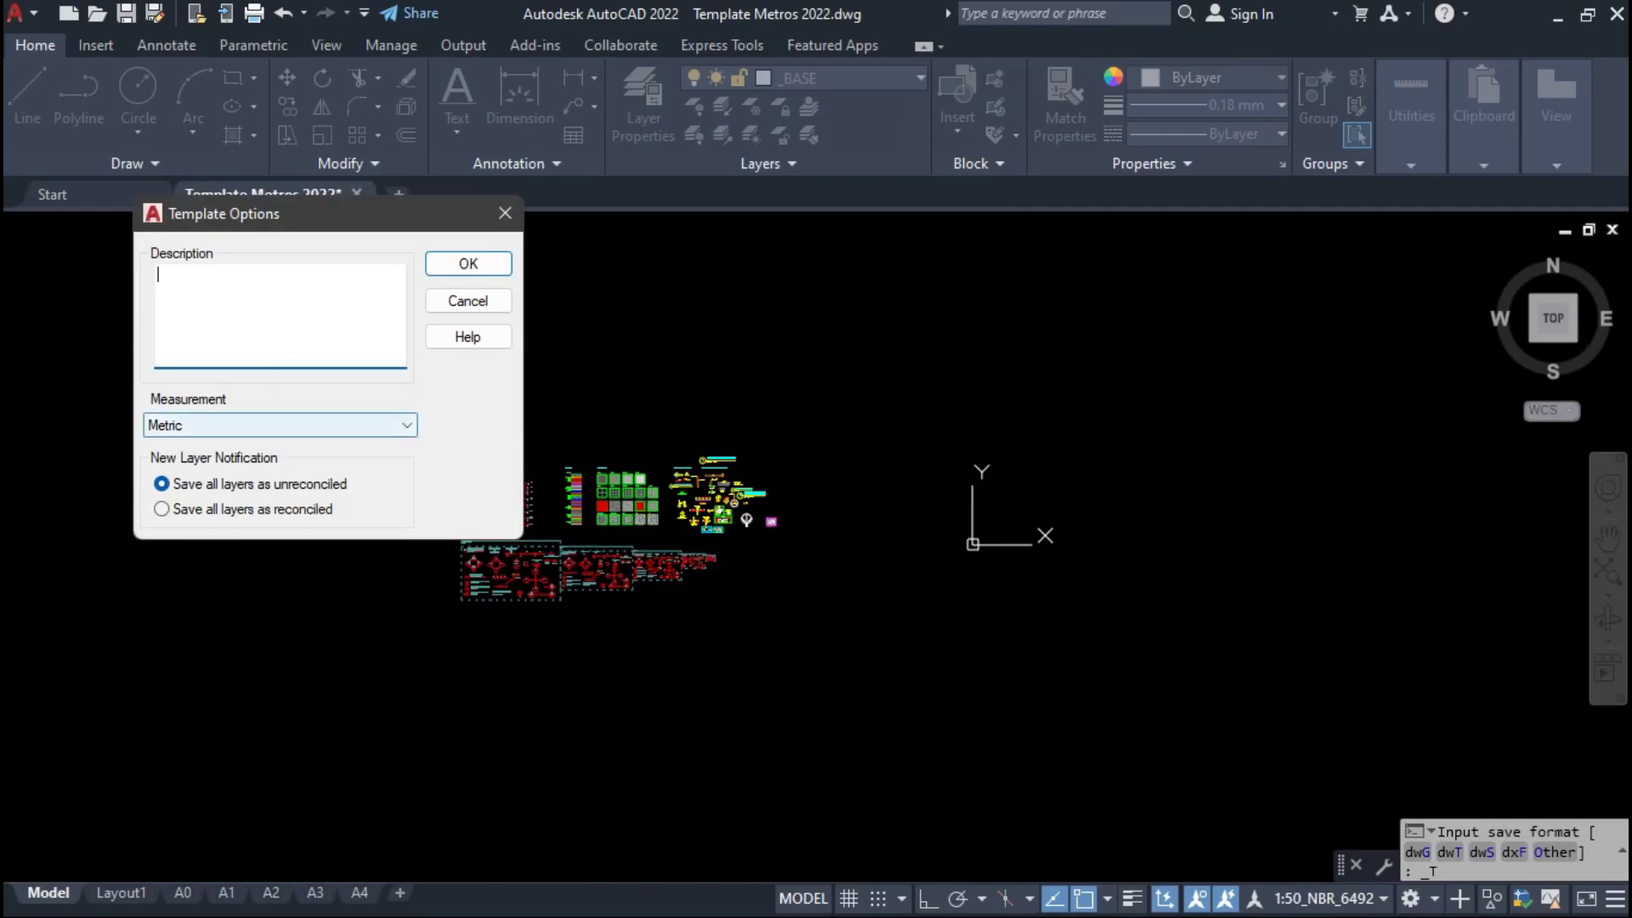
click(281, 425)
click(406, 430)
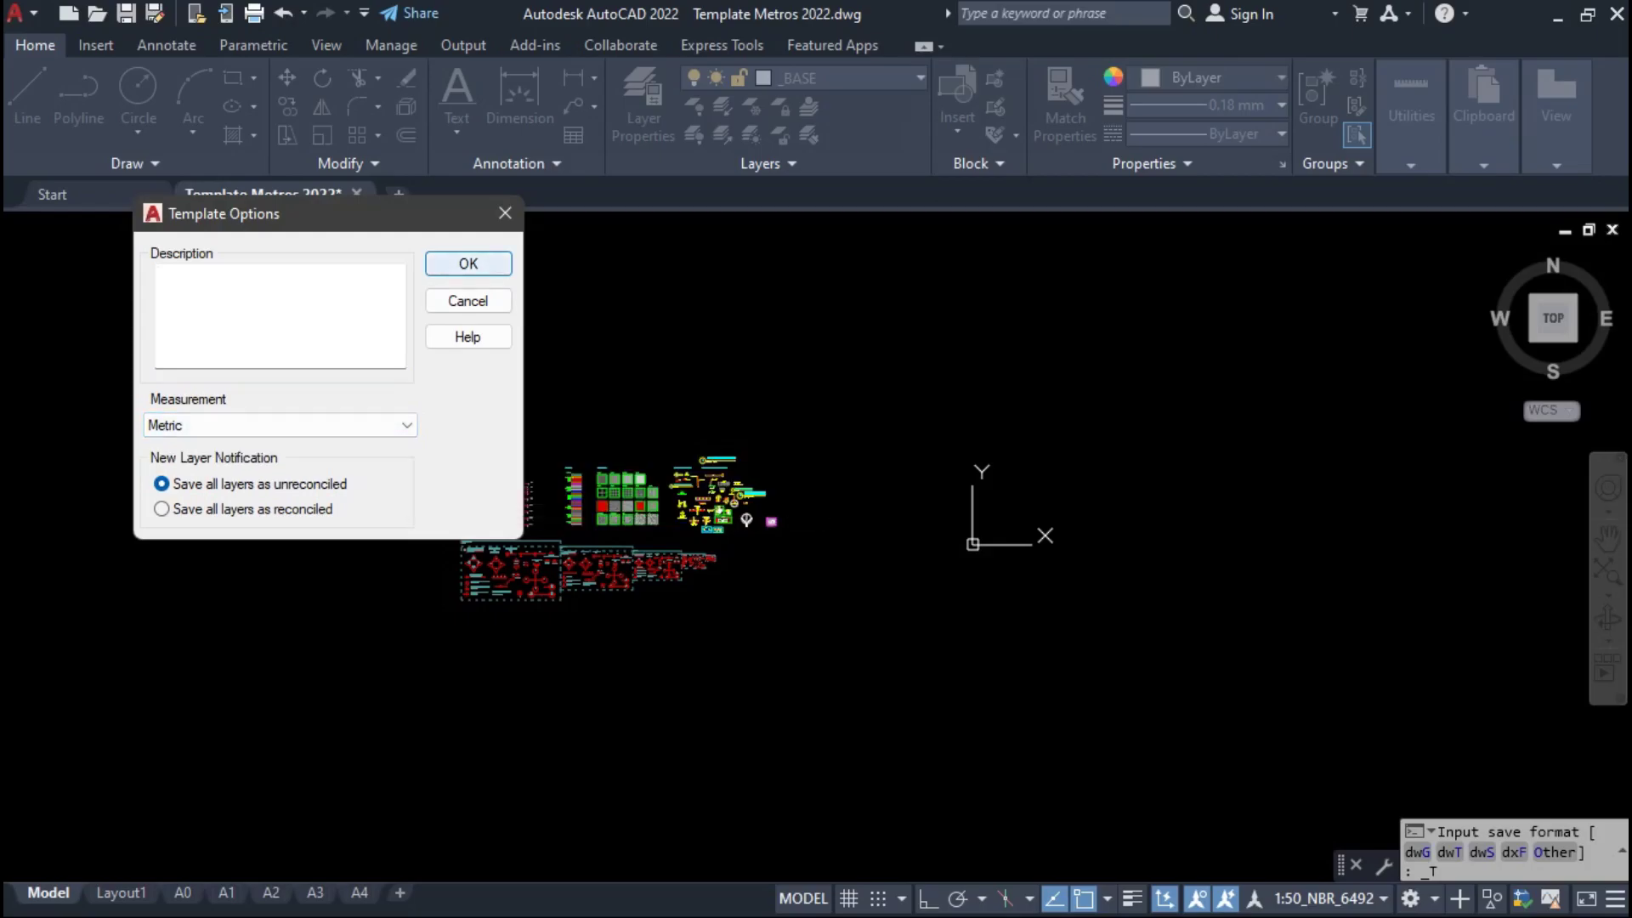
click(469, 263)
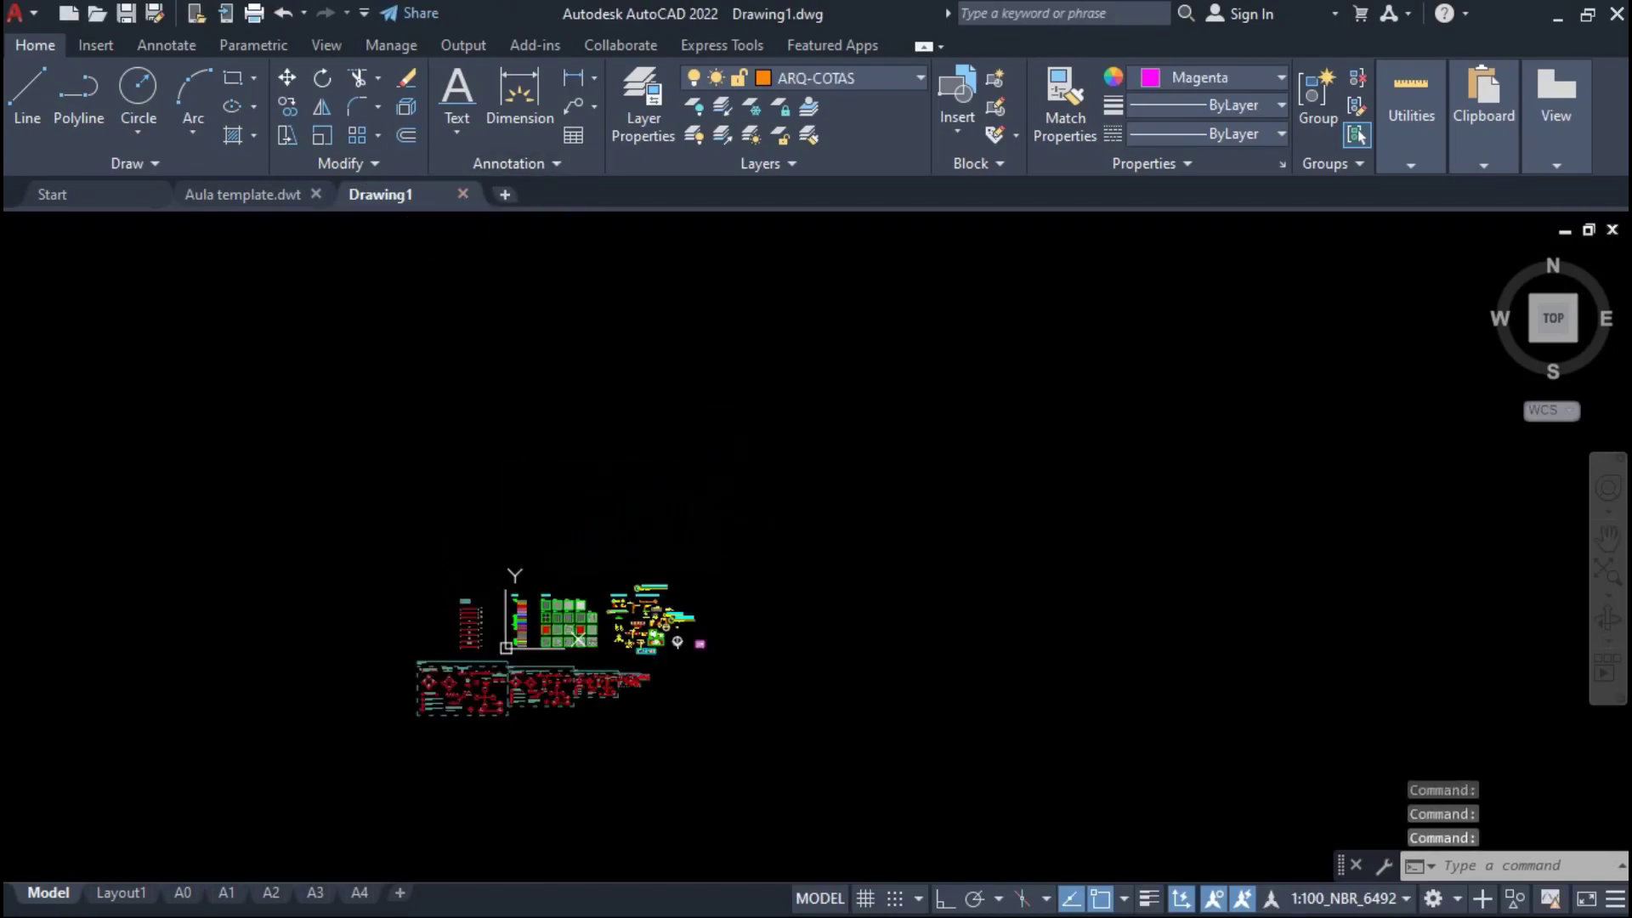
Create Drawing2 from the template, check its A1, A3 and A2 layouts and Model, then close it
click(505, 194)
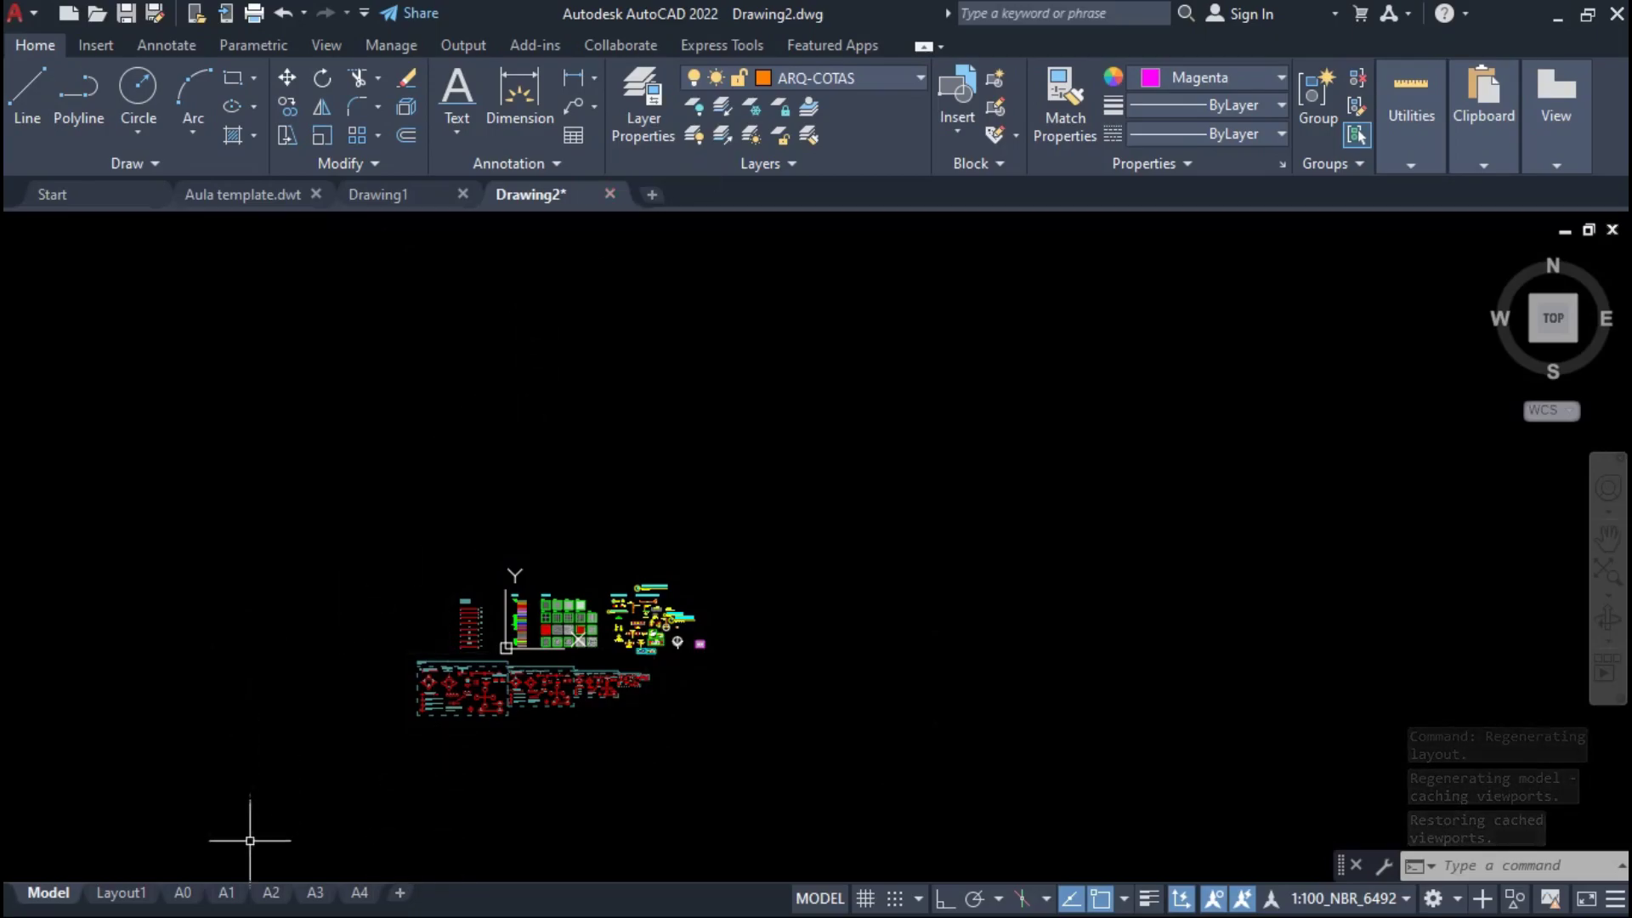
click(226, 893)
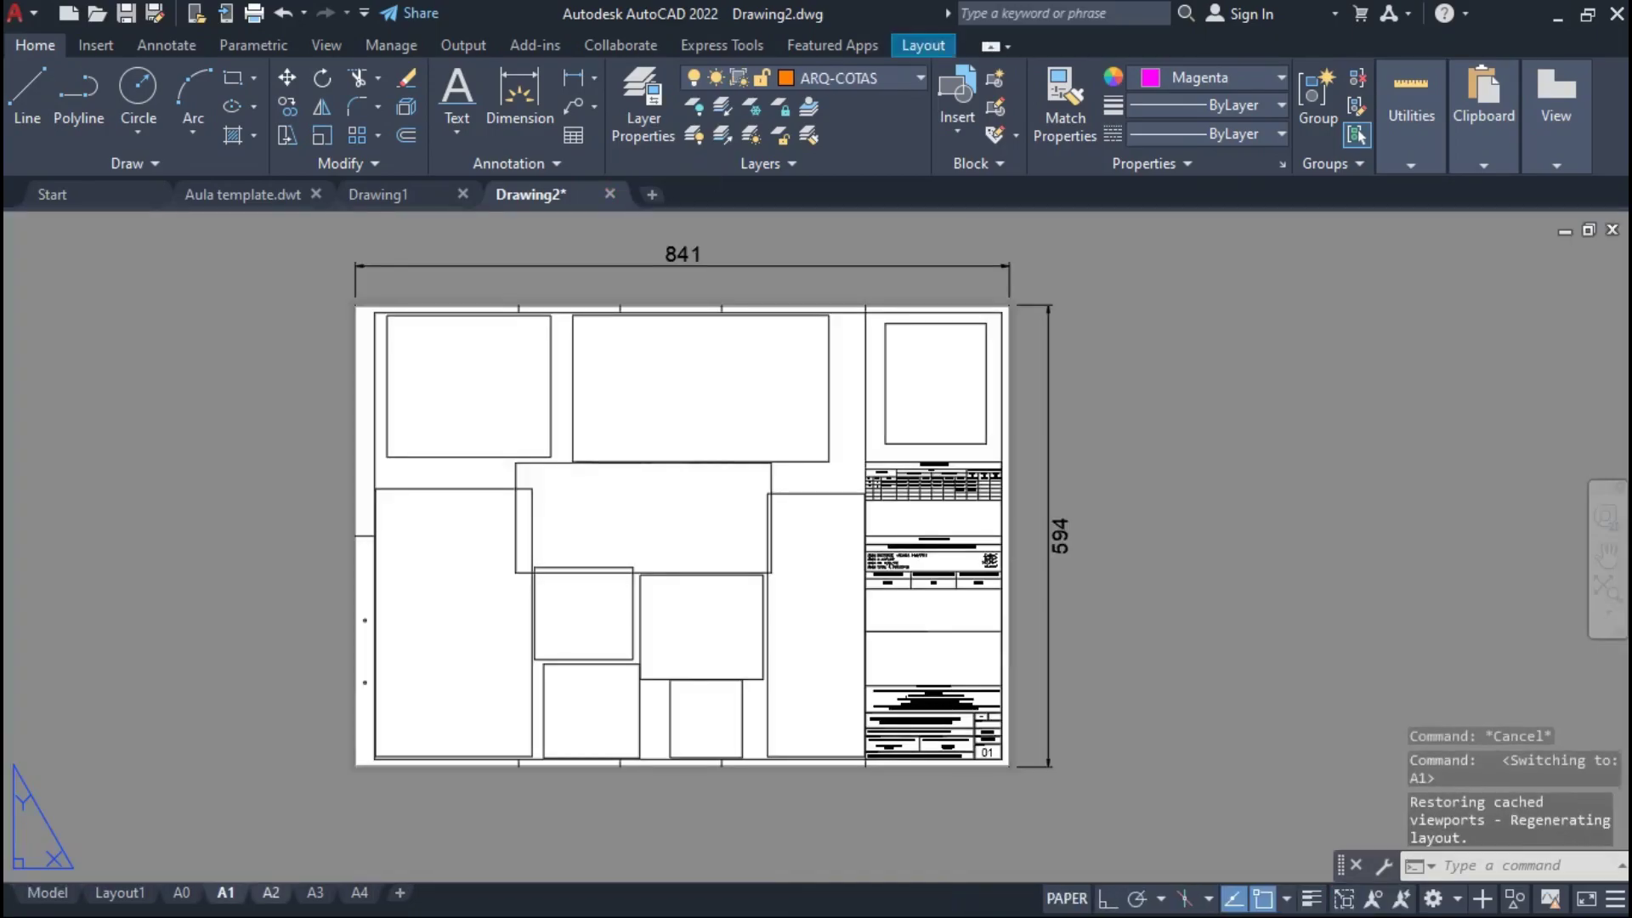
click(314, 892)
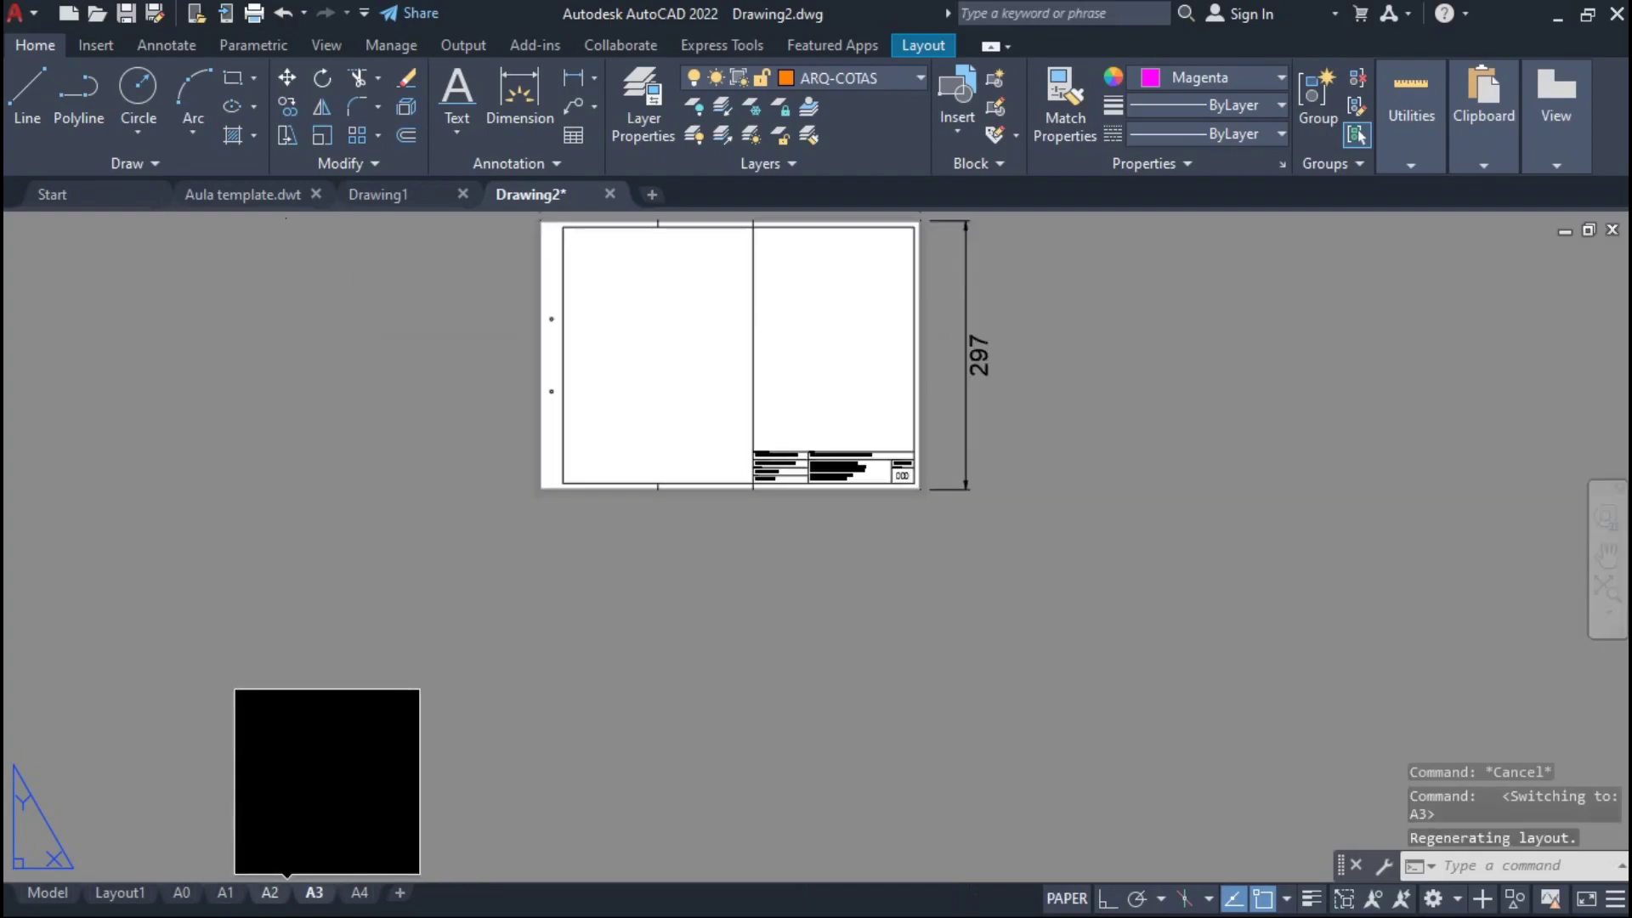
click(270, 892)
click(225, 893)
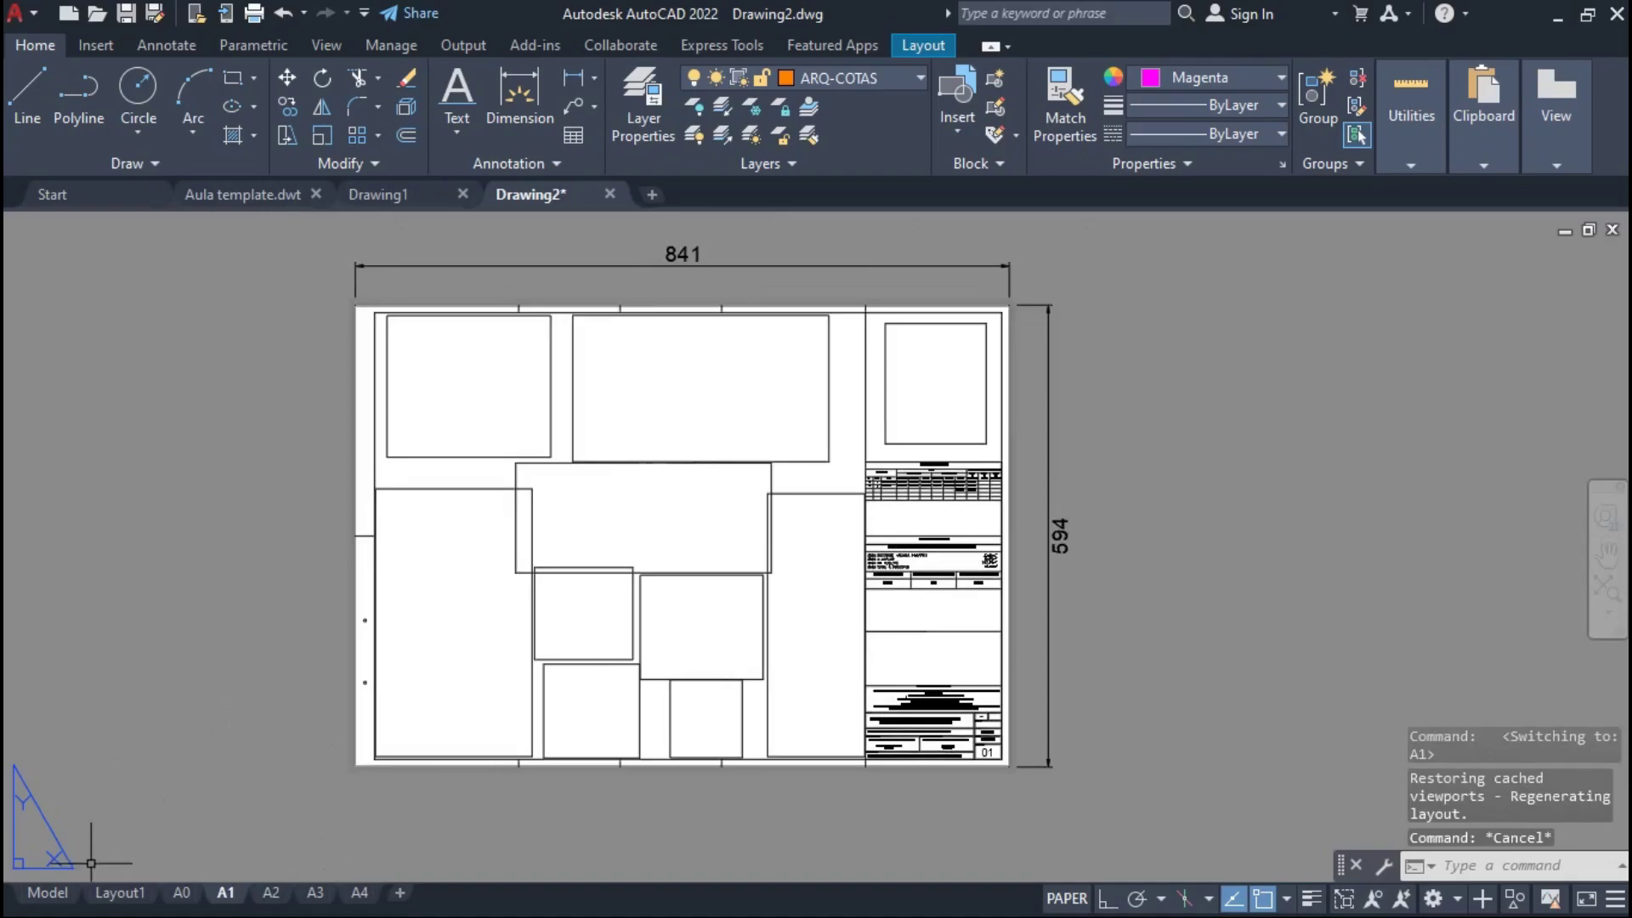
click(48, 893)
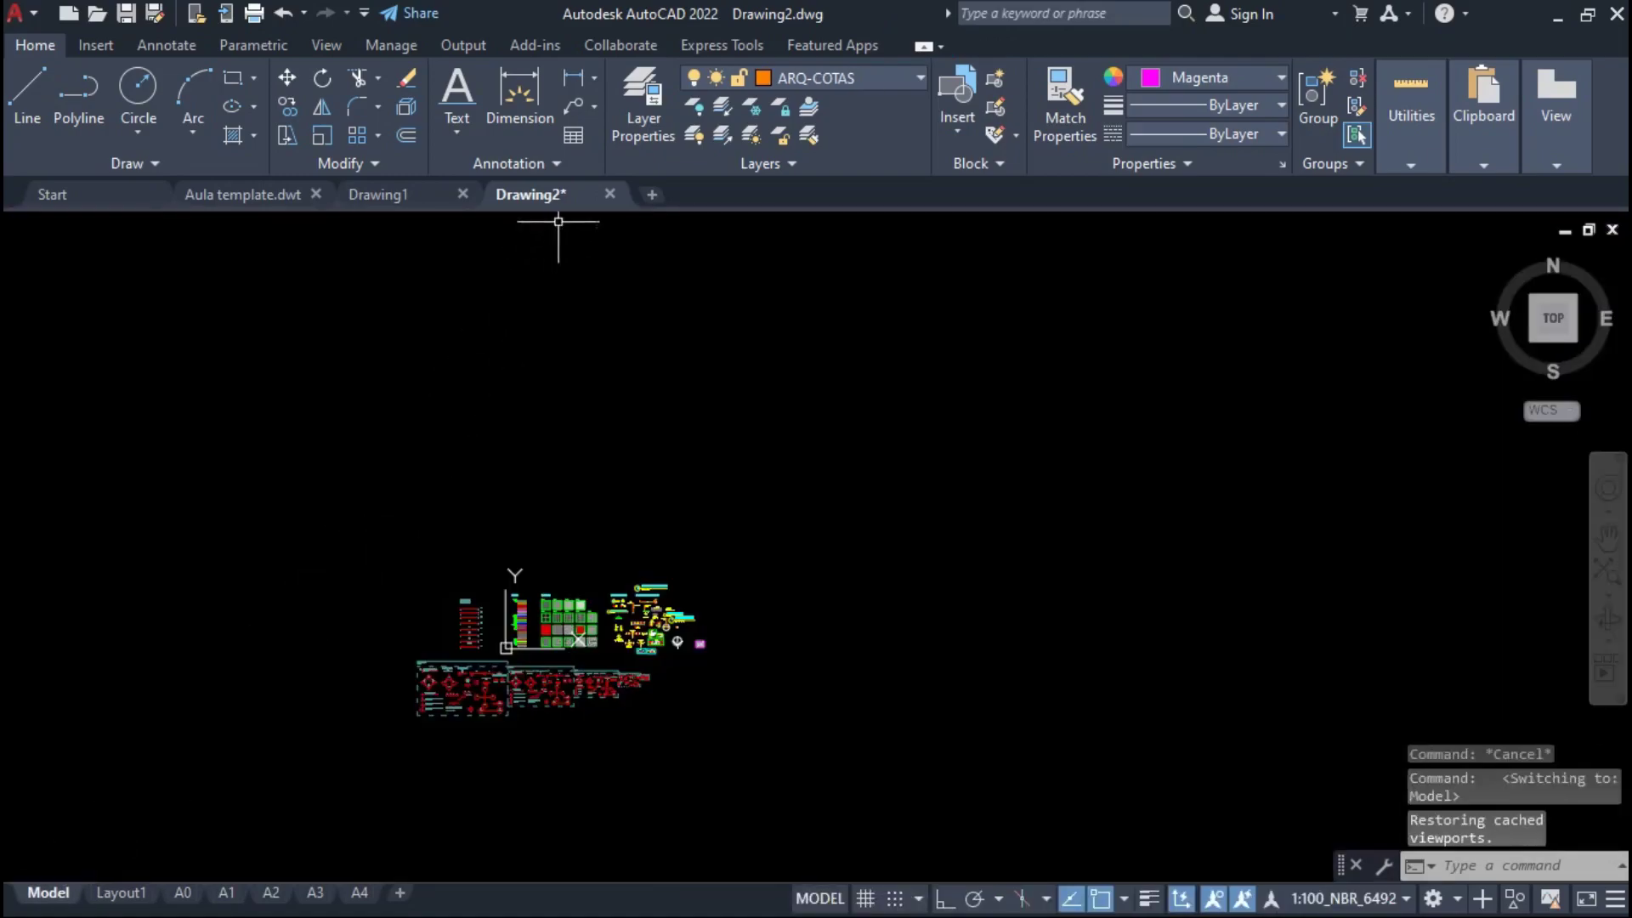
key(Escape)
key(Escape)
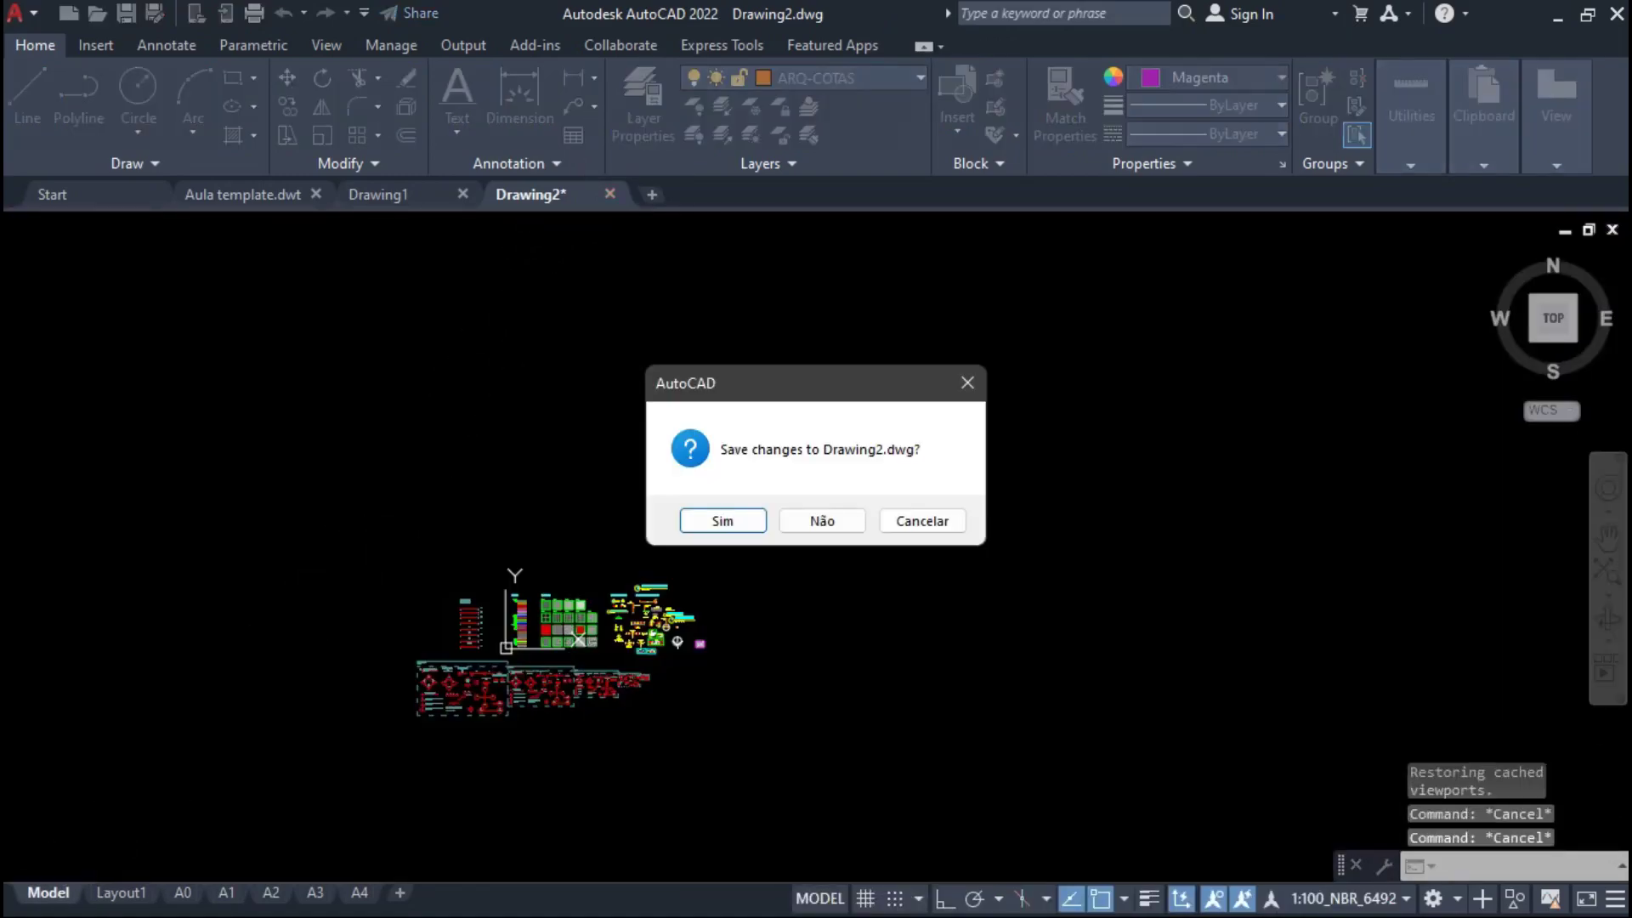